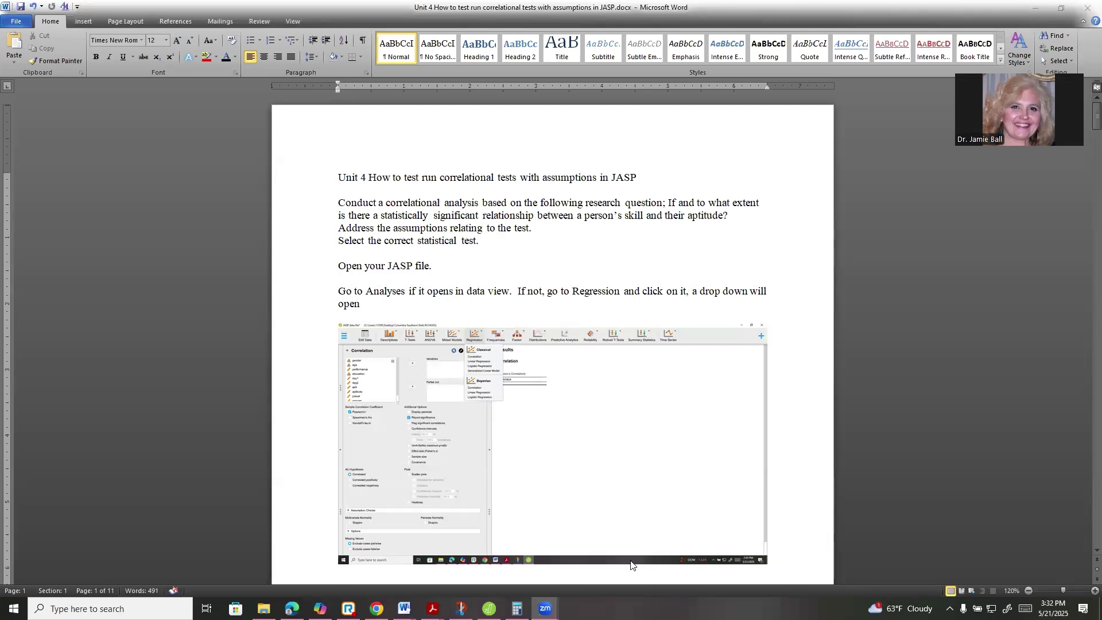
Switch to JASP and set up a classical Correlation analysis with skill and aptitude as the variables.
click(489, 609)
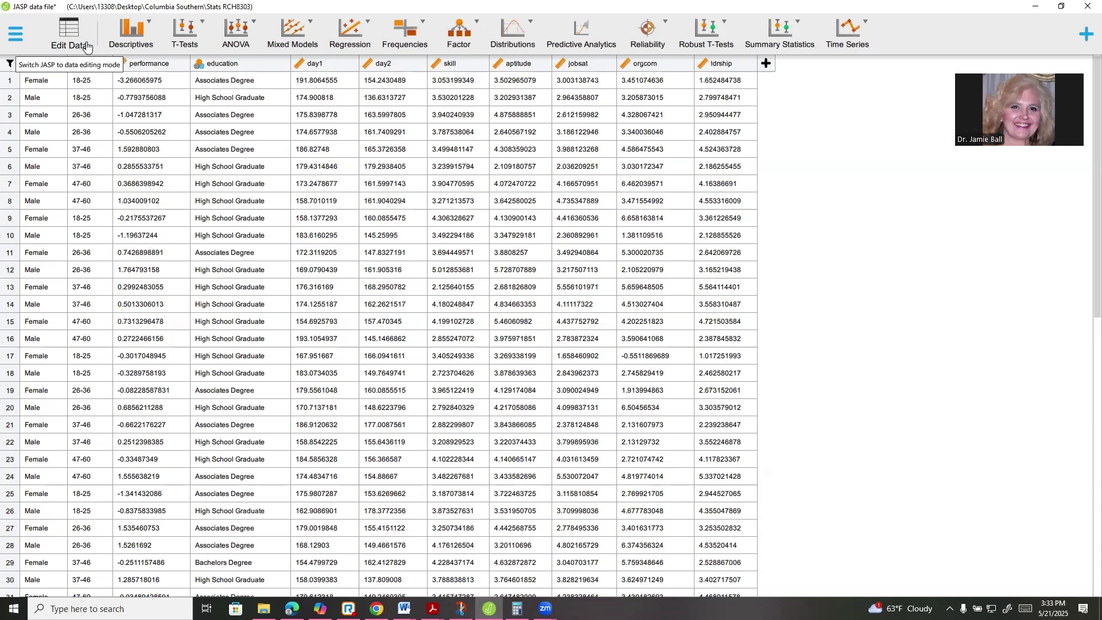
click(369, 33)
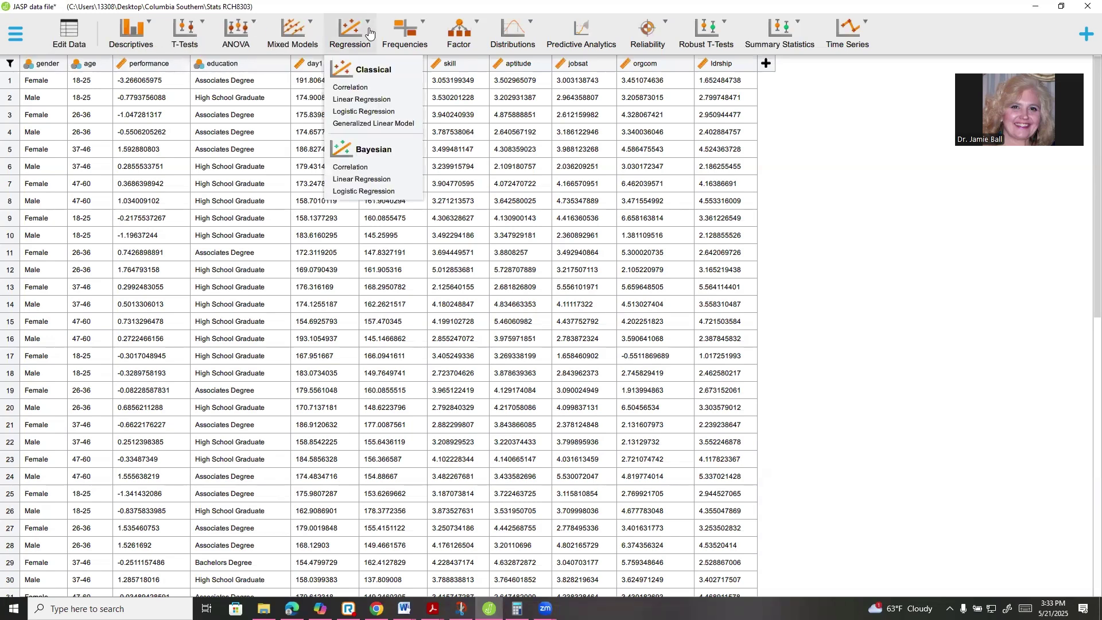
click(351, 88)
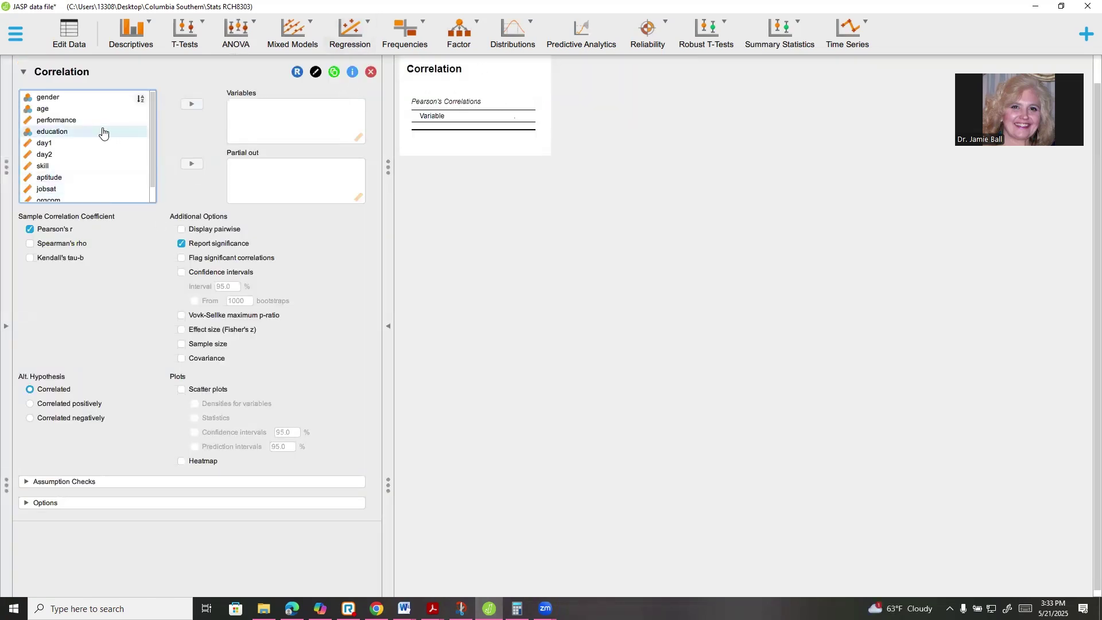
click(64, 166)
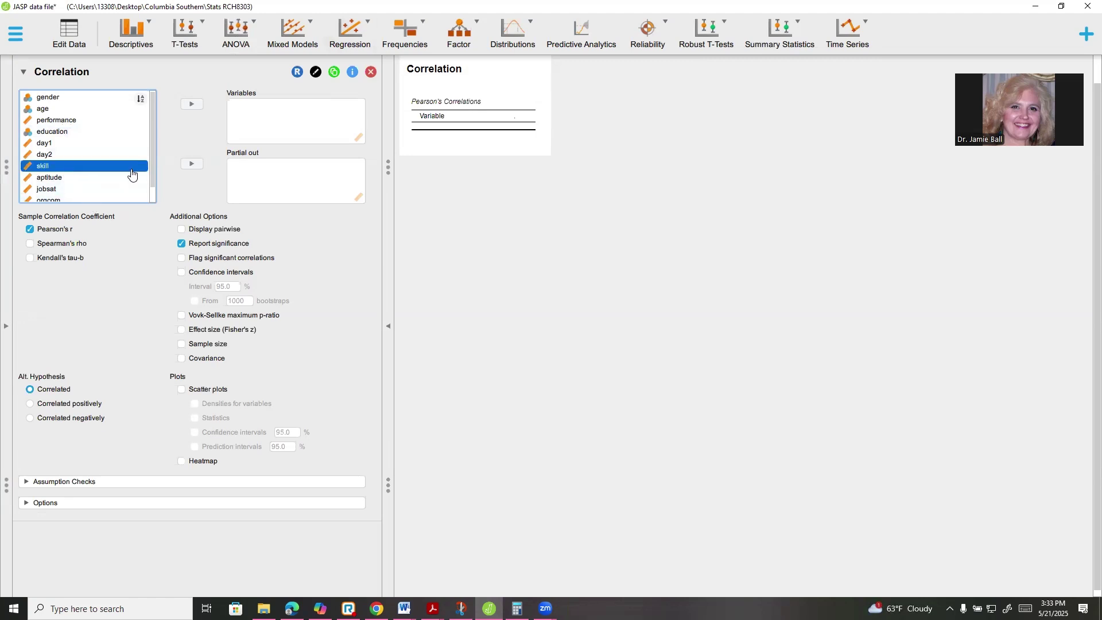
click(194, 105)
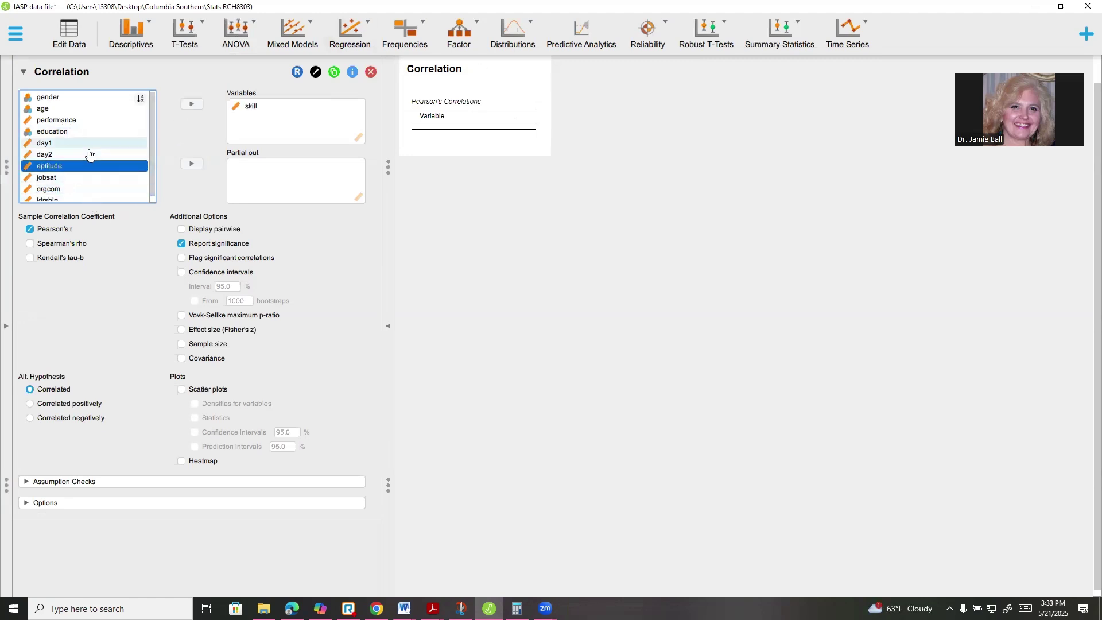
click(192, 105)
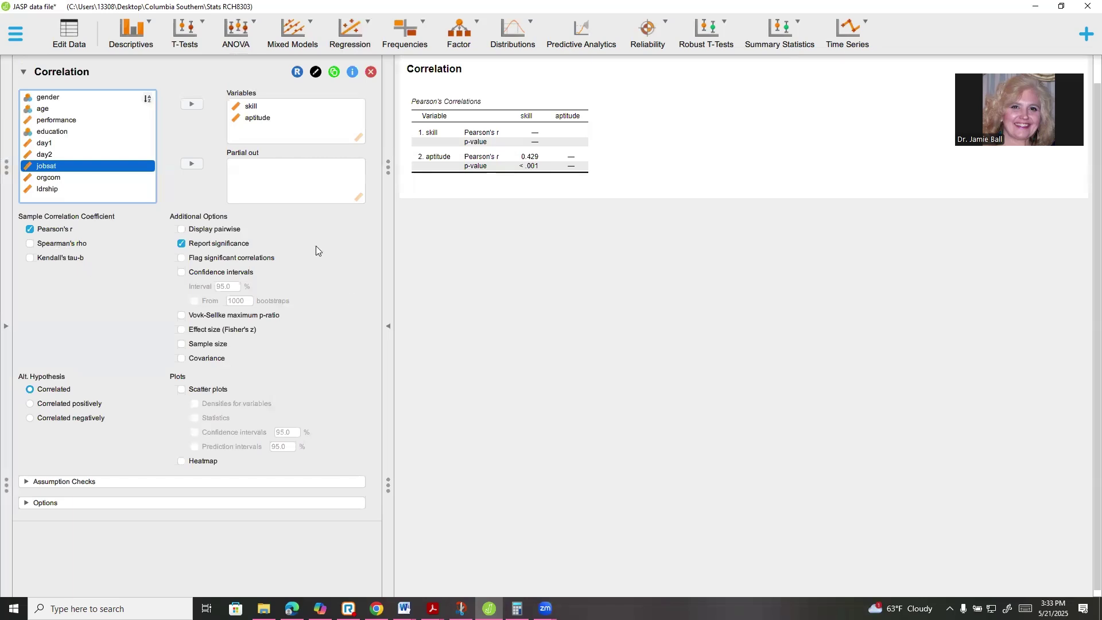
Enable pairwise display, scatter plots and the pairwise Shapiro normality check for the skill and aptitude correlation.
click(181, 230)
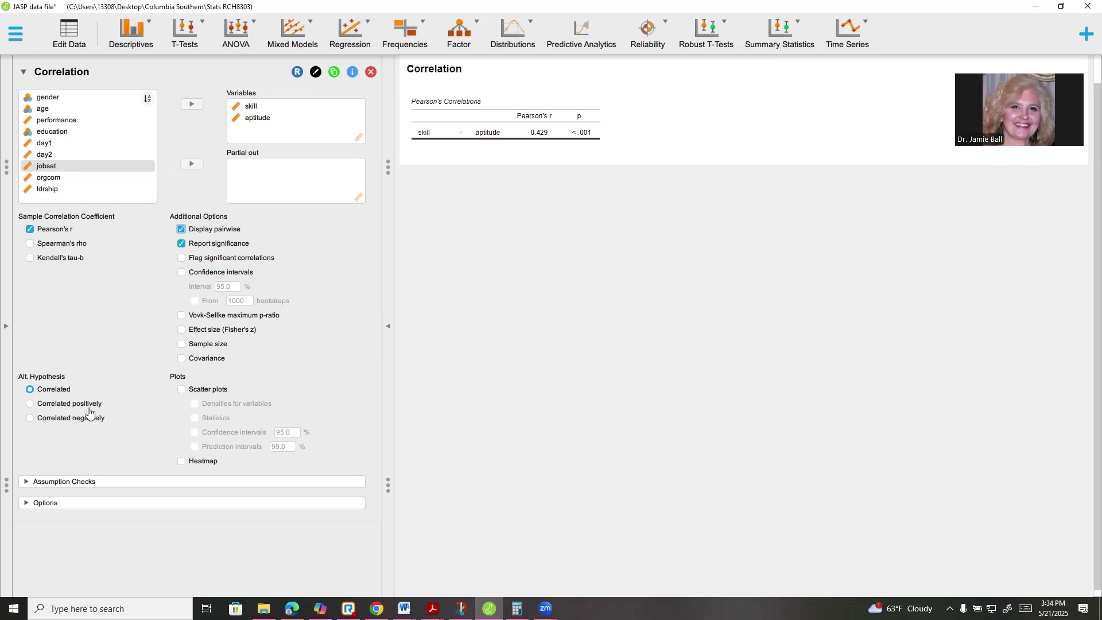
click(182, 391)
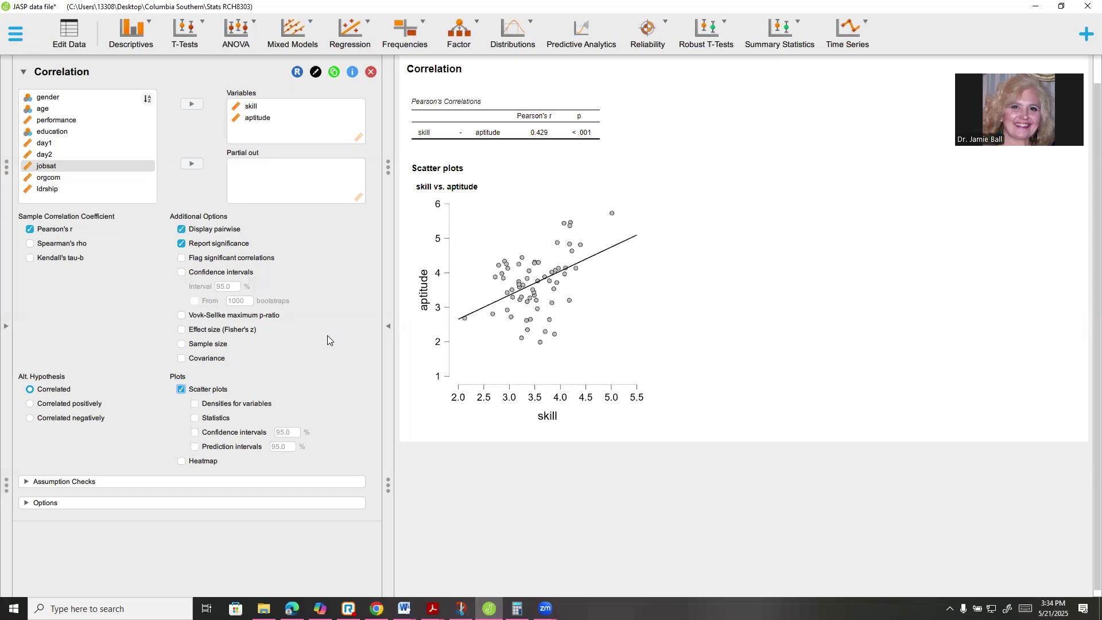
click(26, 483)
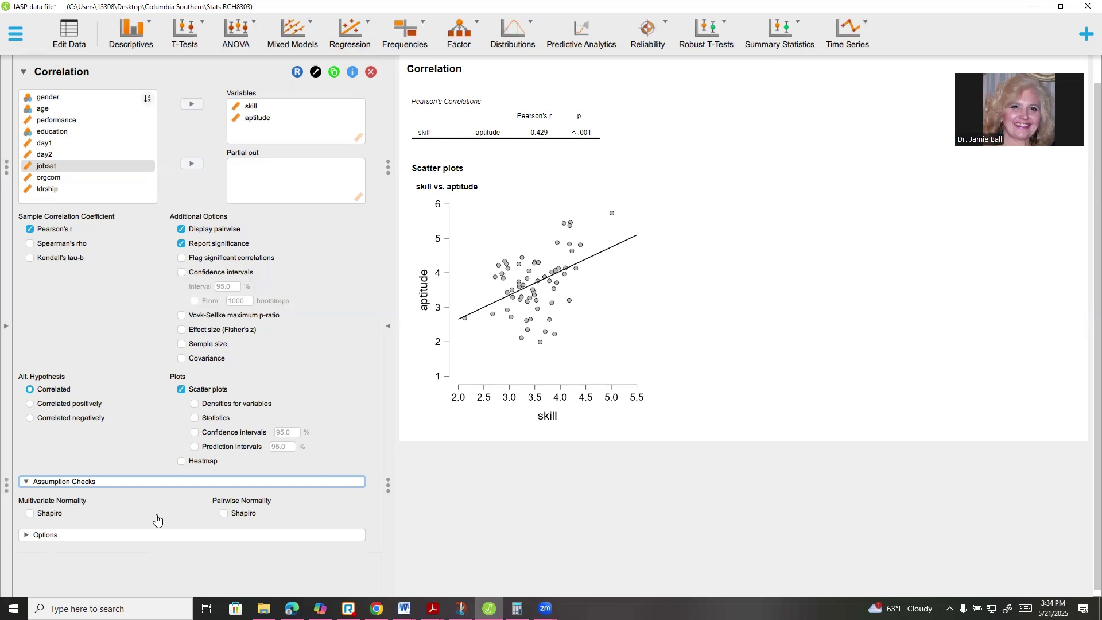
click(225, 514)
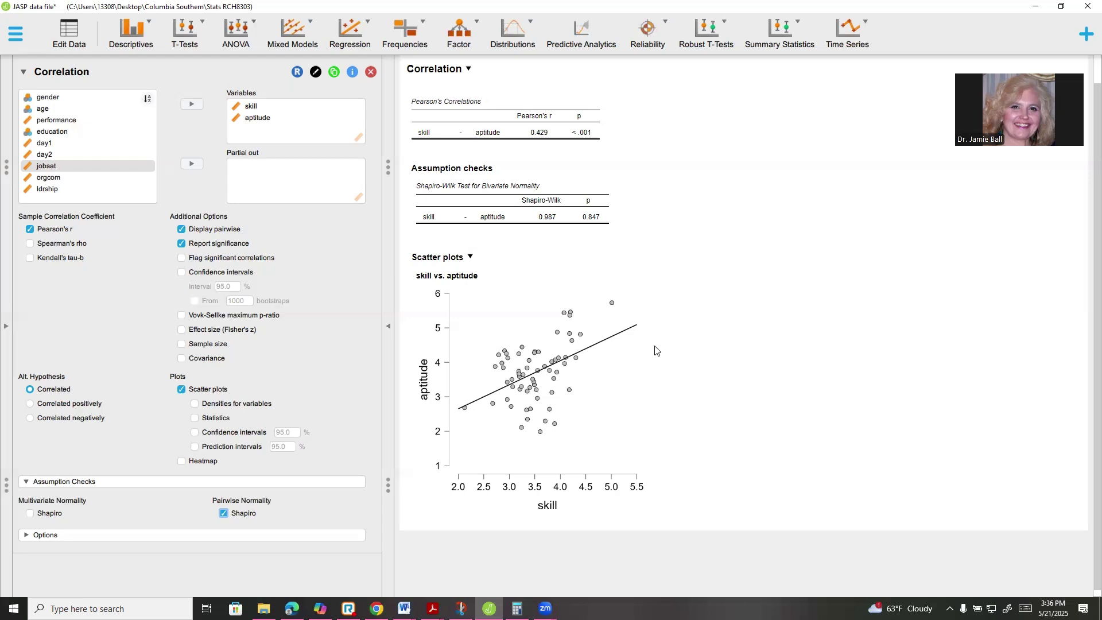
scroll(663, 356, down, 1)
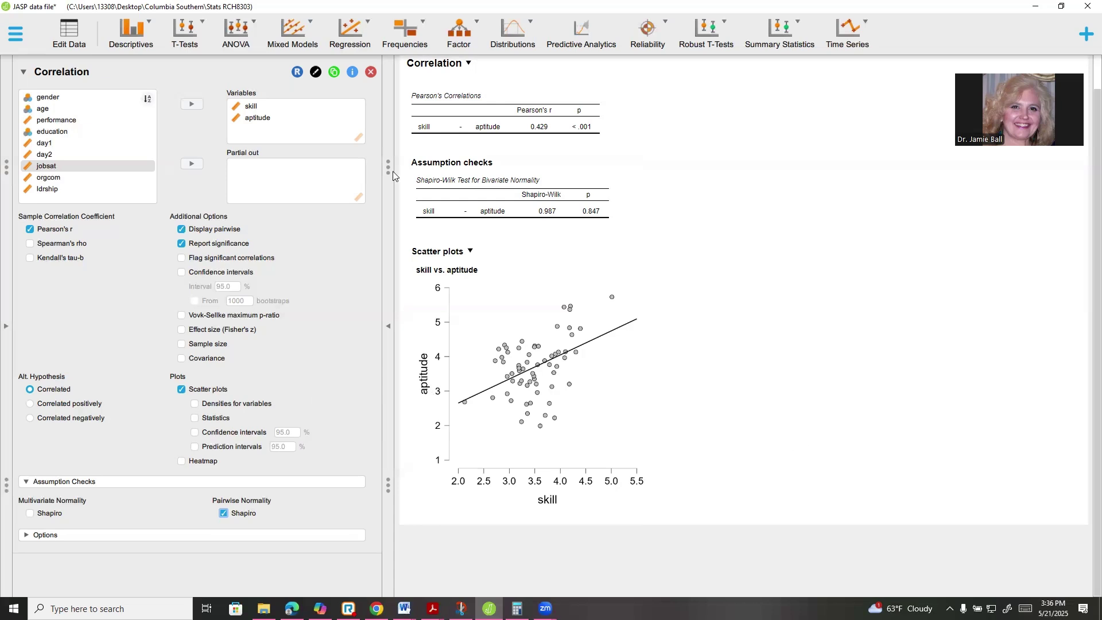
Add a Descriptive Statistics analysis with aptitude and skill as the variables.
click(146, 37)
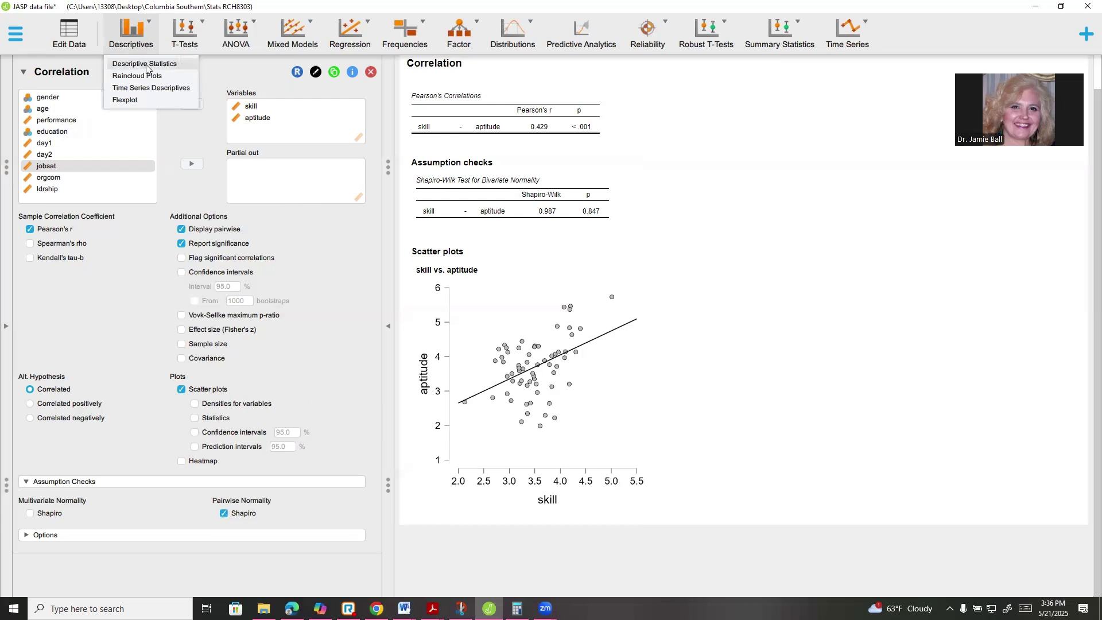
click(145, 64)
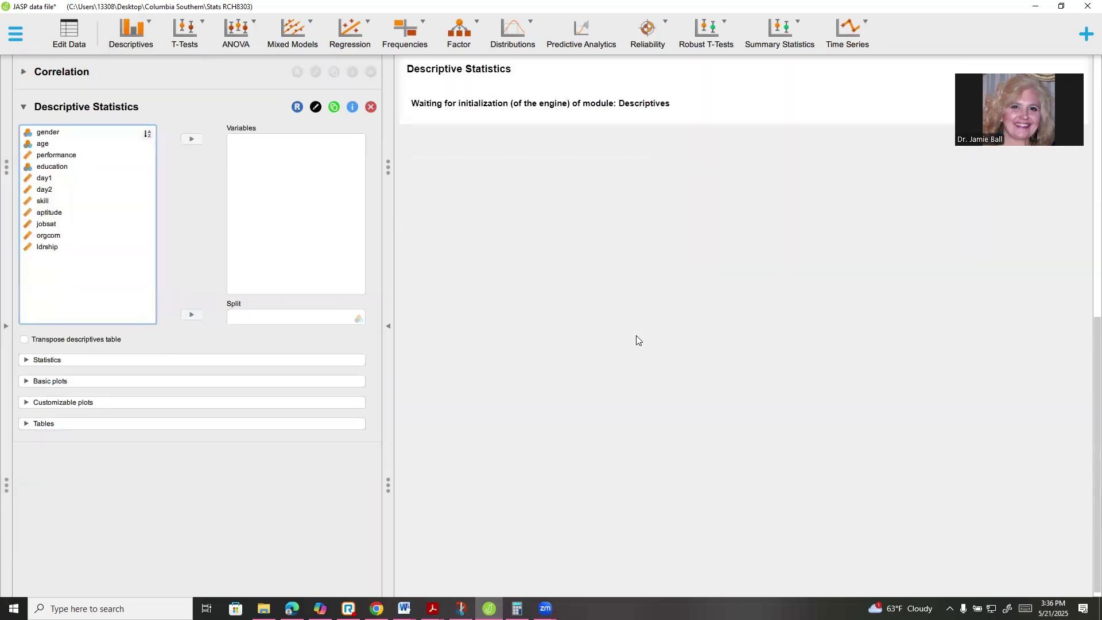
click(63, 214)
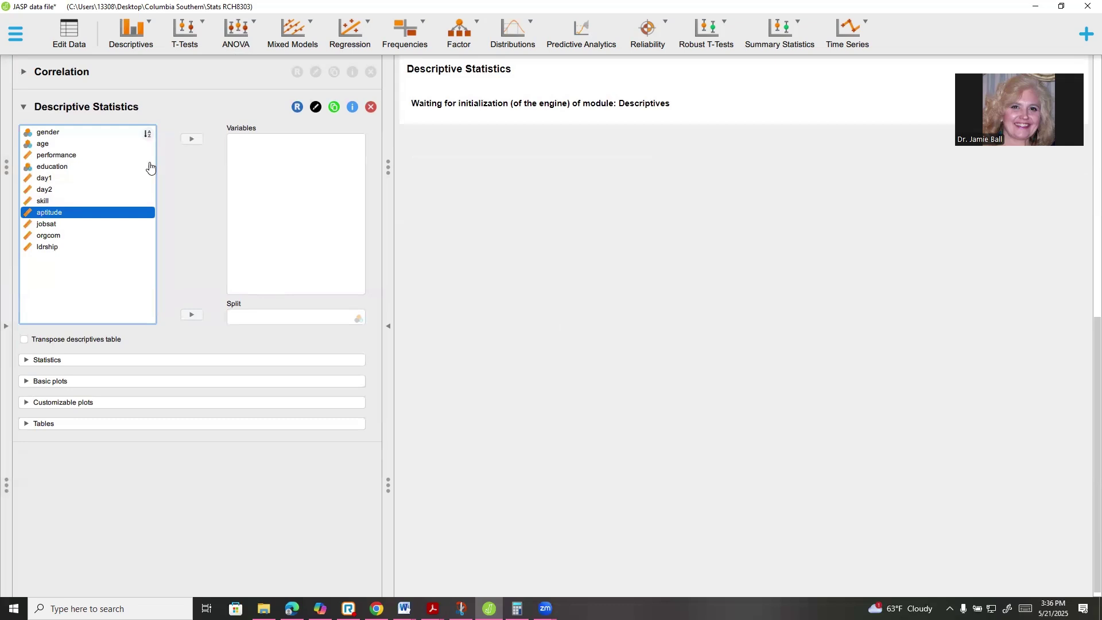
click(191, 138)
click(42, 201)
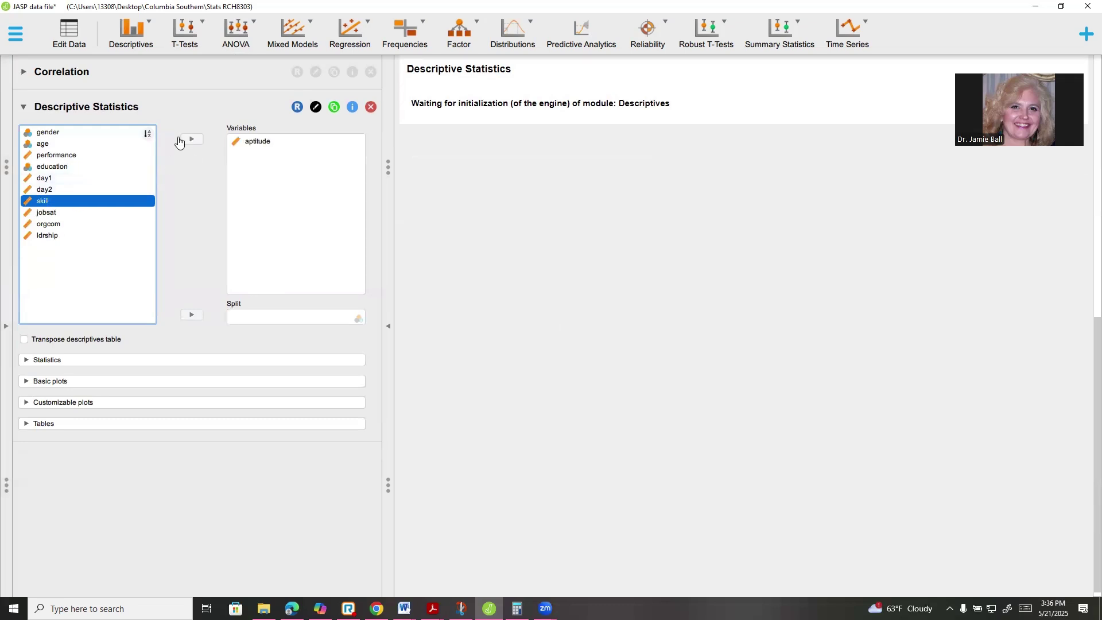
click(191, 139)
Add boxplots with labelled outliers for aptitude and skill to the descriptive statistics.
click(23, 402)
click(24, 443)
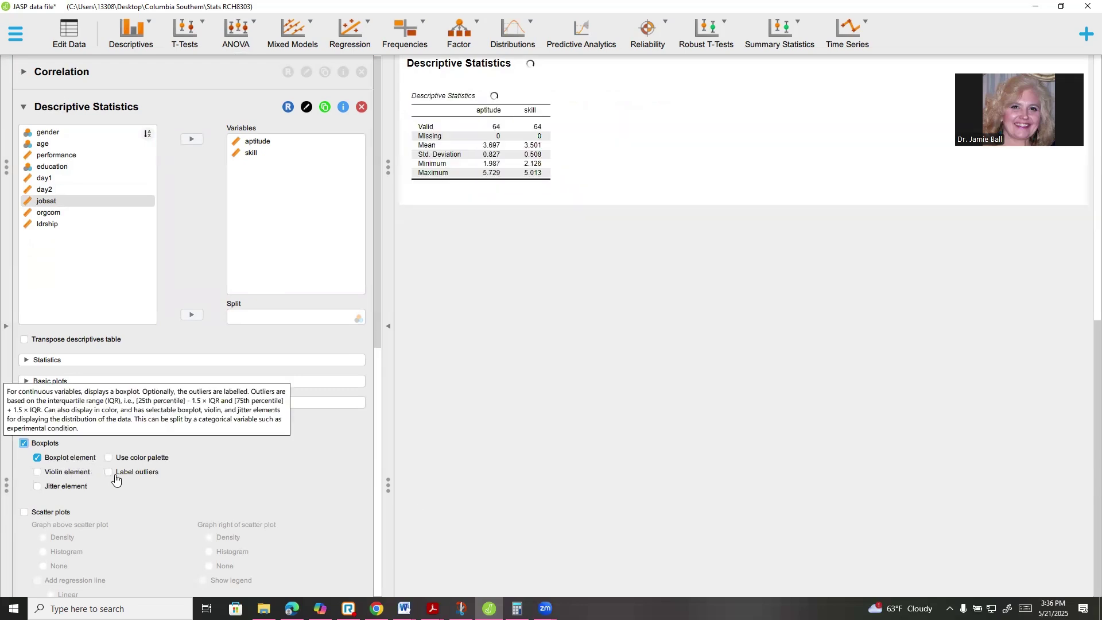
click(106, 474)
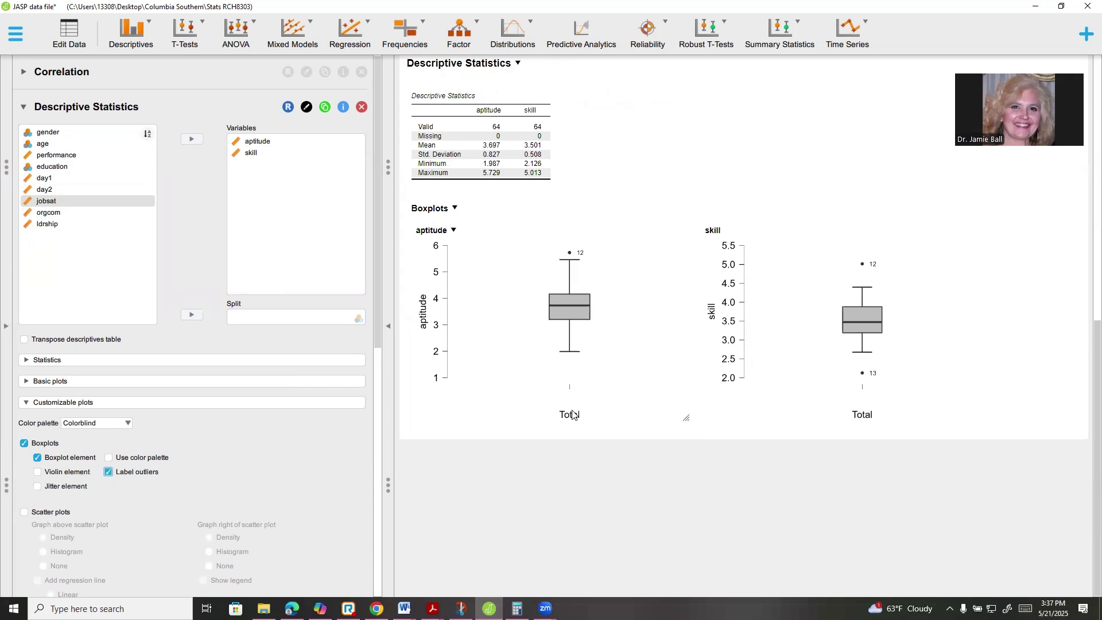
Switch to the Unit 4 correlation guide in Word and find the Step 2 instructions for computing the IQR.
click(404, 608)
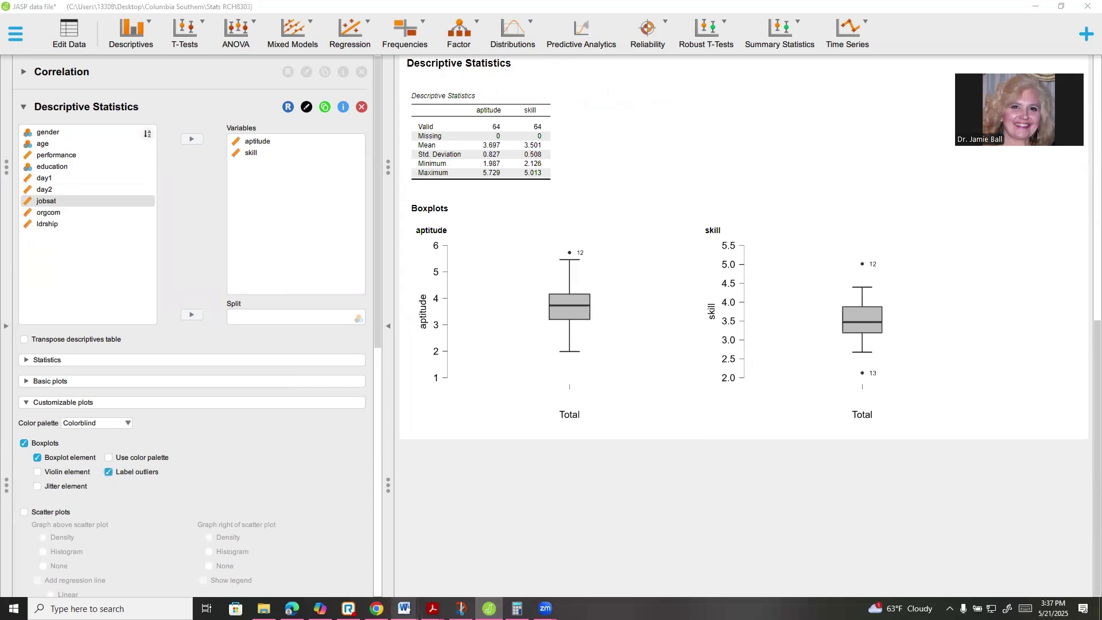
click(527, 565)
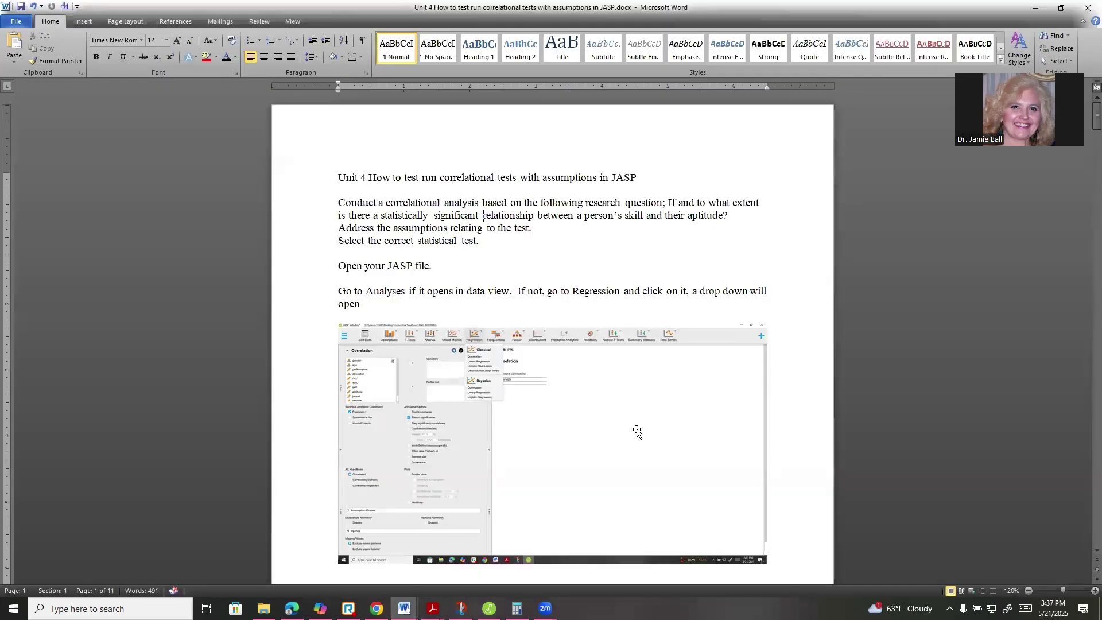
scroll(1087, 240, down, 4)
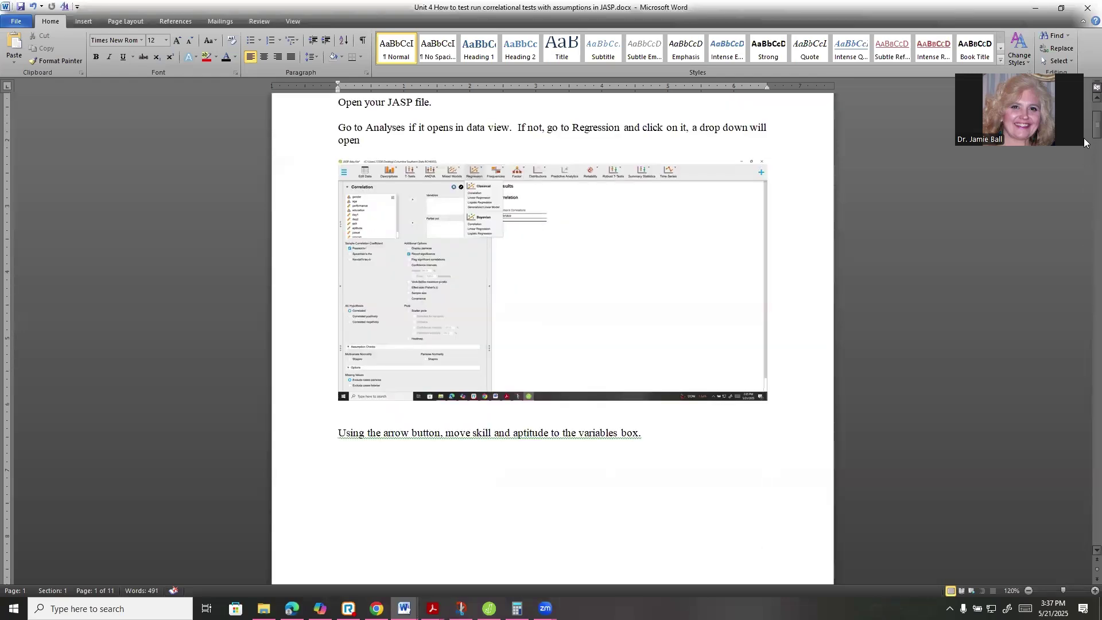
scroll(1085, 254, down, 15)
scroll(1085, 254, down, 20)
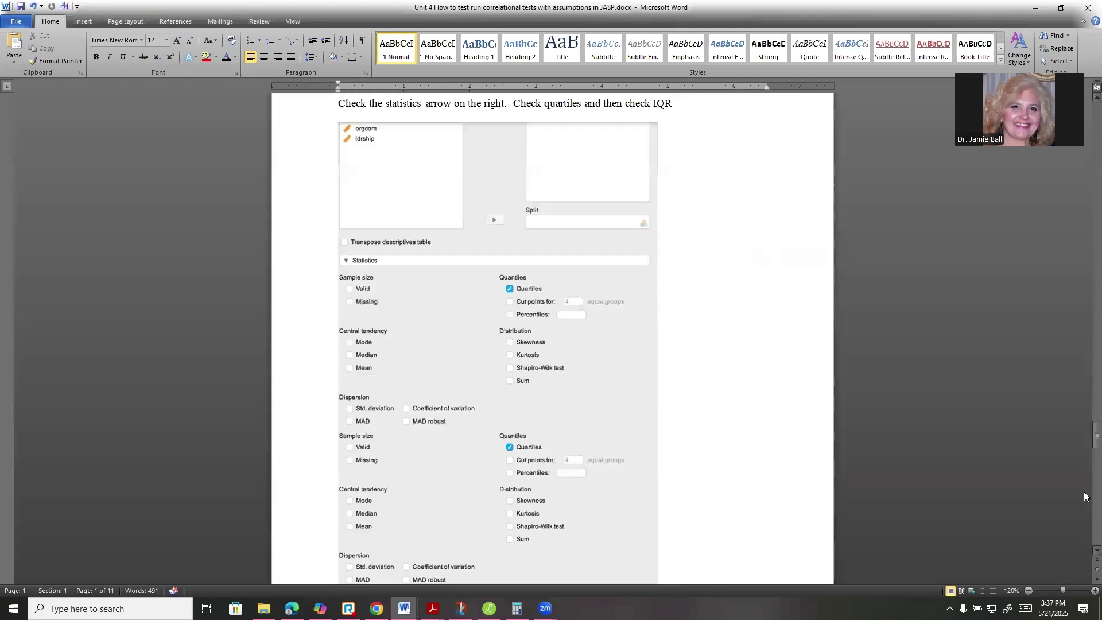
scroll(1085, 510, up, 20)
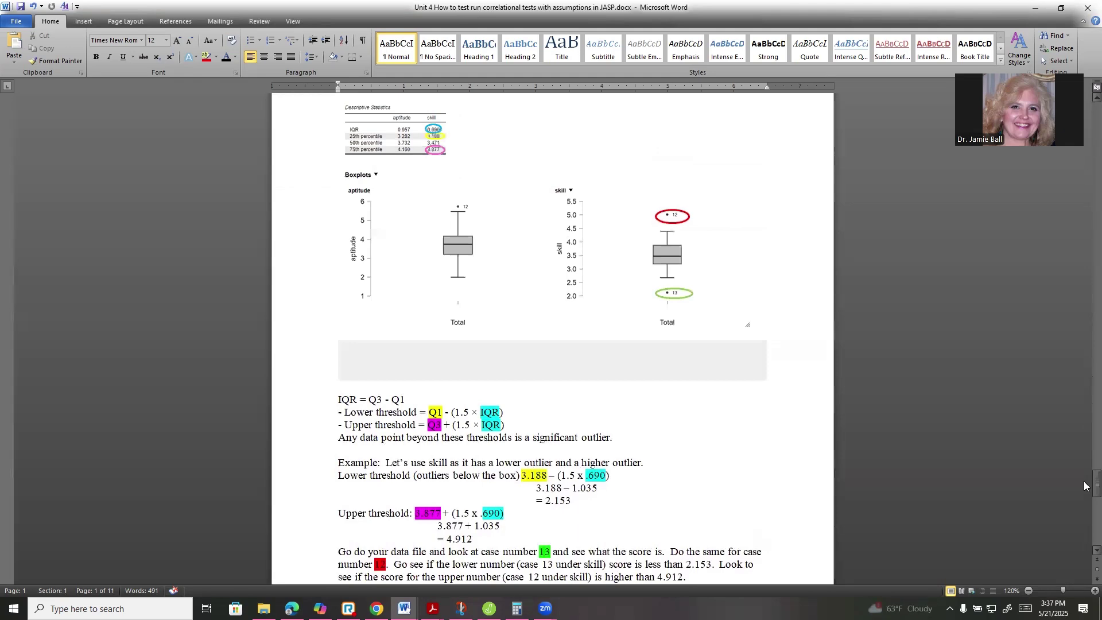
scroll(1085, 466, up, 15)
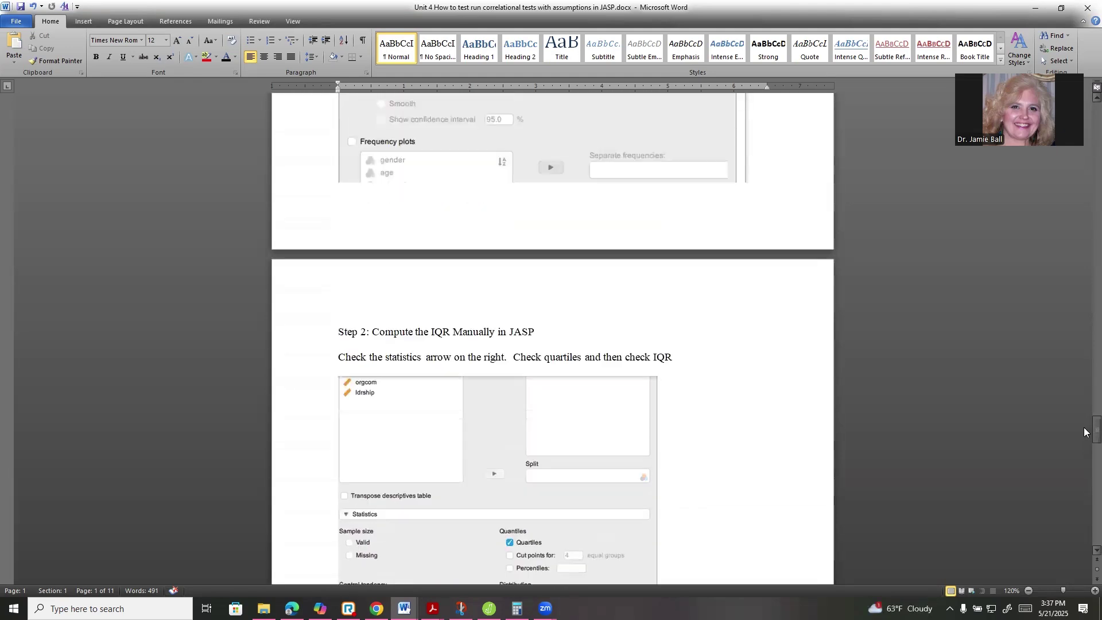
scroll(1085, 432, up, 5)
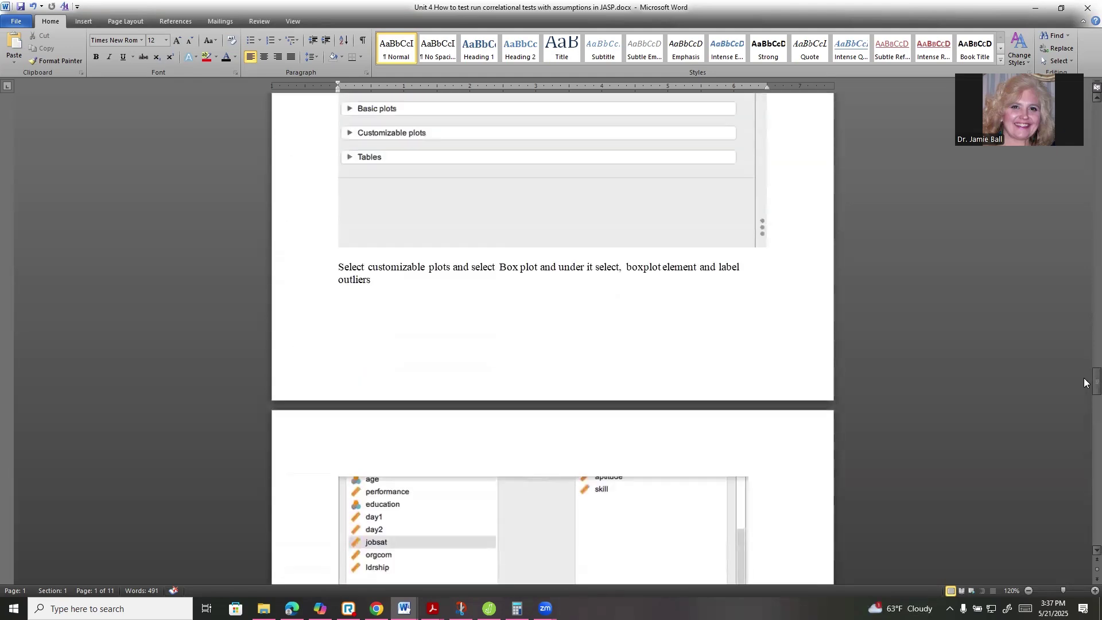
drag(1085, 372, 1085, 426)
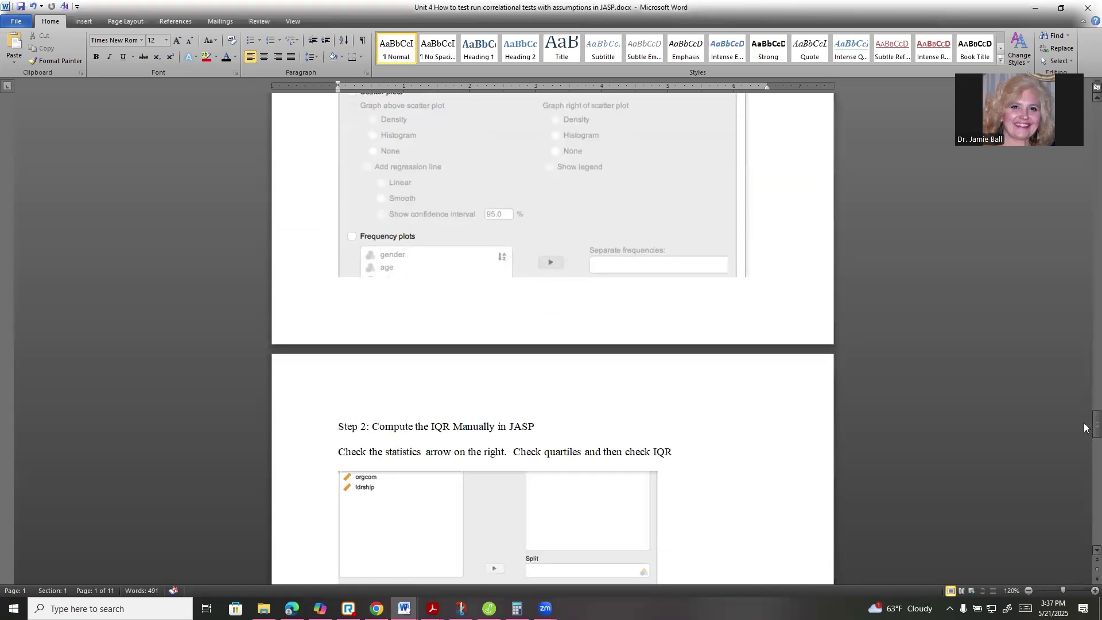
drag(1085, 428, 1085, 427)
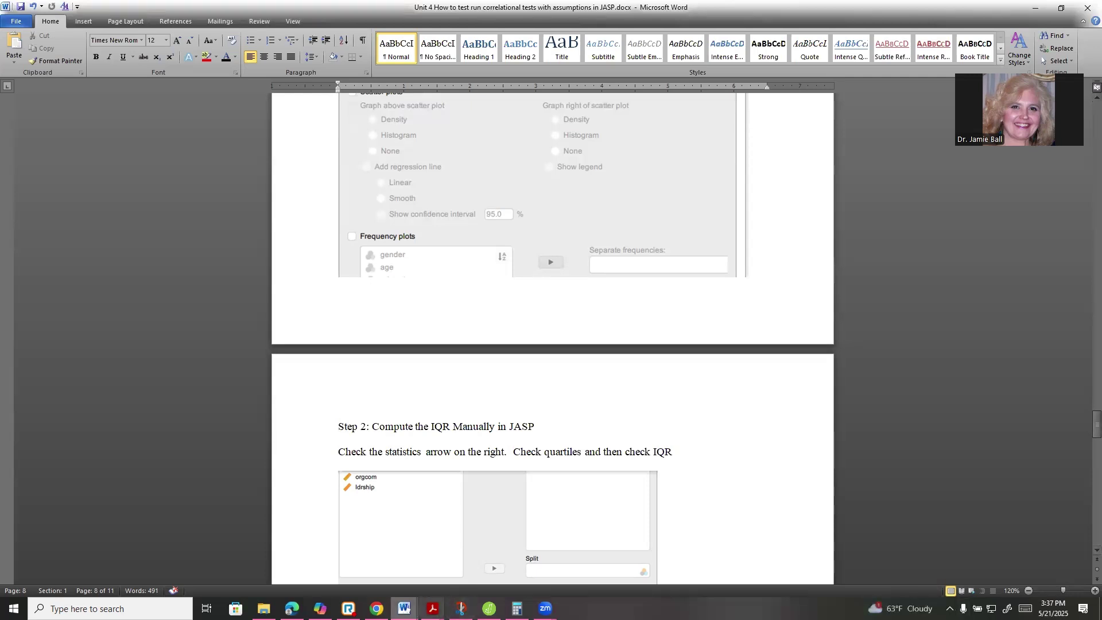
Switch back to JASP, add Quartiles to the descriptive statistics and remove Valid, Missing and Mean.
click(490, 608)
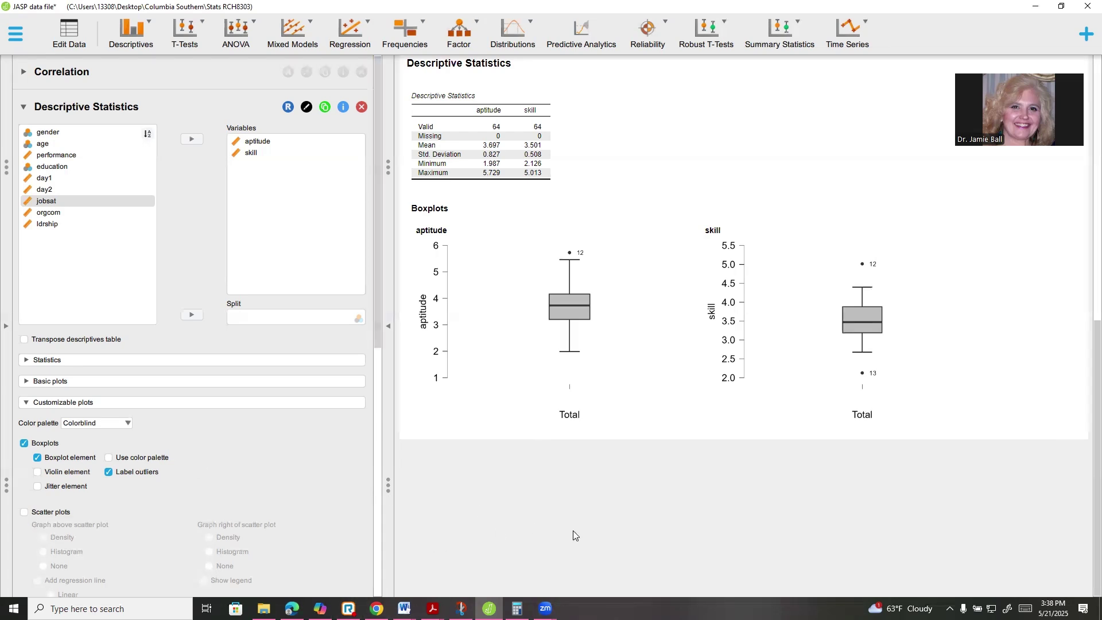
click(27, 361)
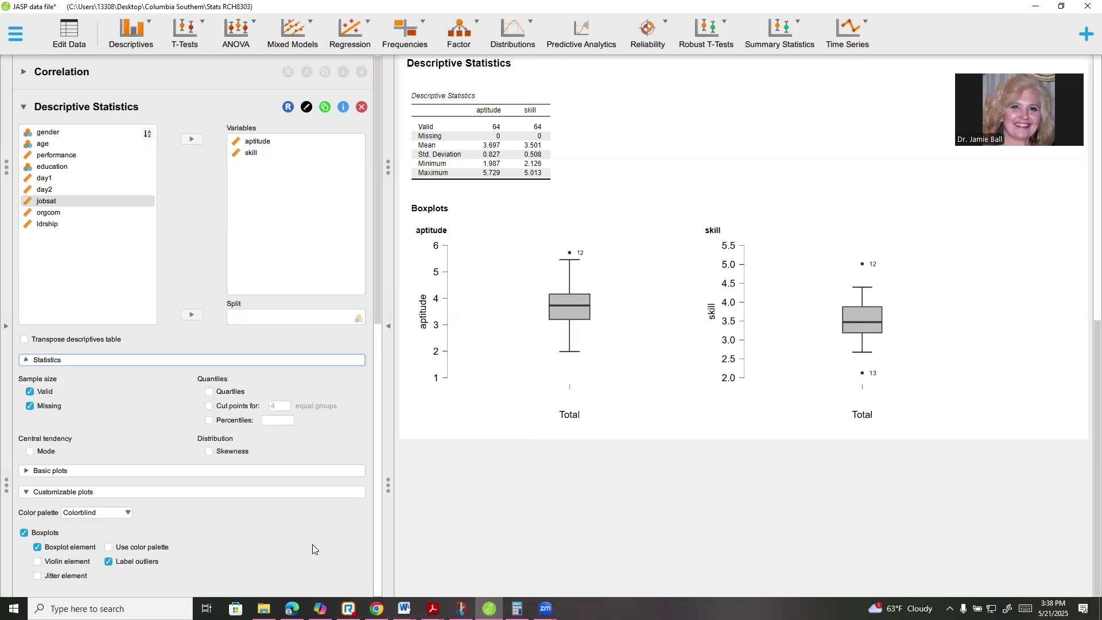
click(211, 395)
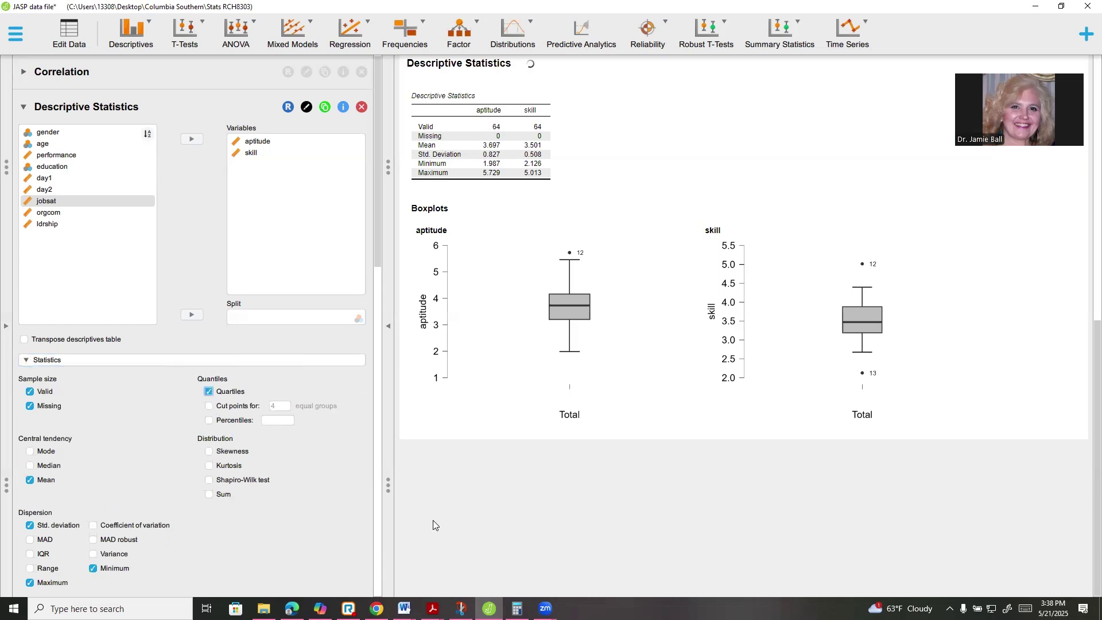
click(30, 406)
click(30, 393)
scroll(322, 512, down, 1)
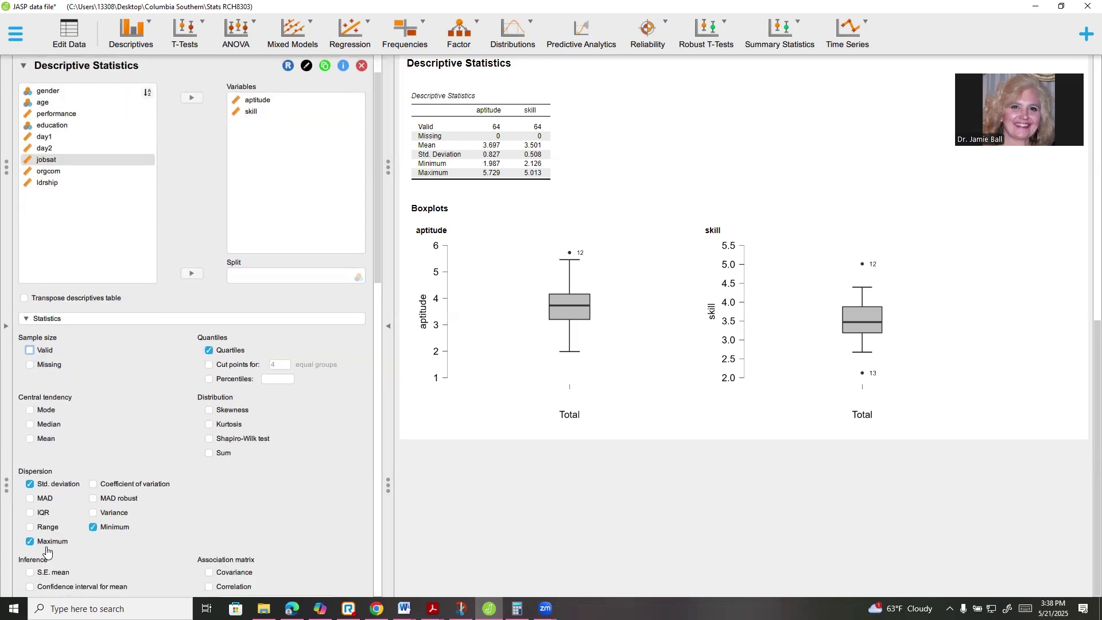
Add the IQR to the descriptive statistics and remove the standard deviation, maximum and minimum.
click(30, 513)
click(29, 484)
click(30, 541)
click(93, 527)
click(583, 490)
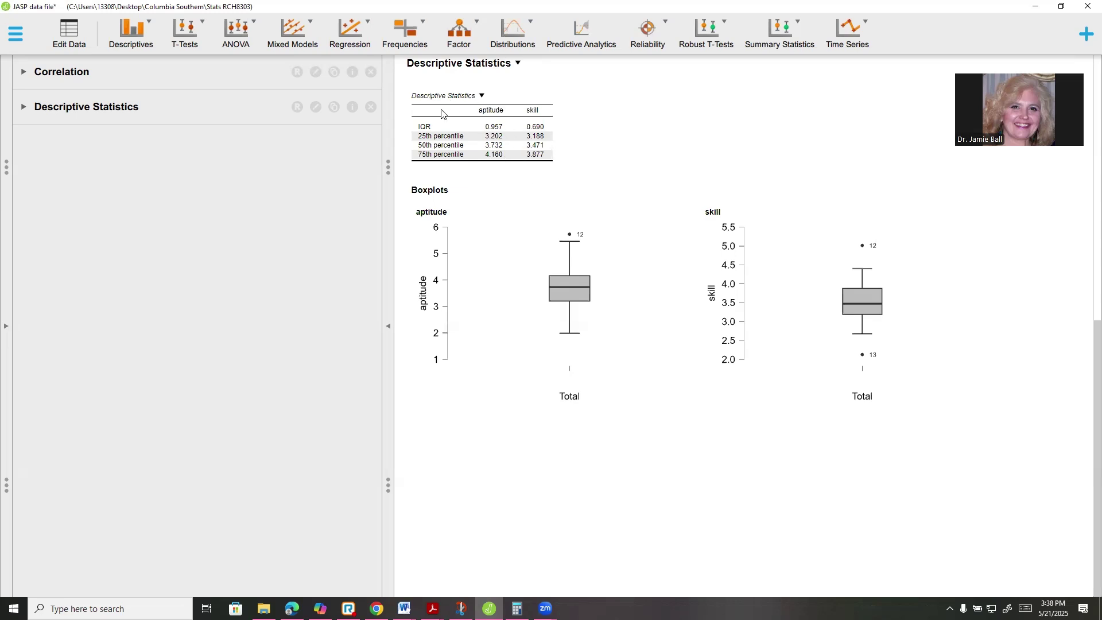
Switch to the Unit 4 guide in Word and correct the misspelled word to "like" in the line introducing the expected output.
click(405, 609)
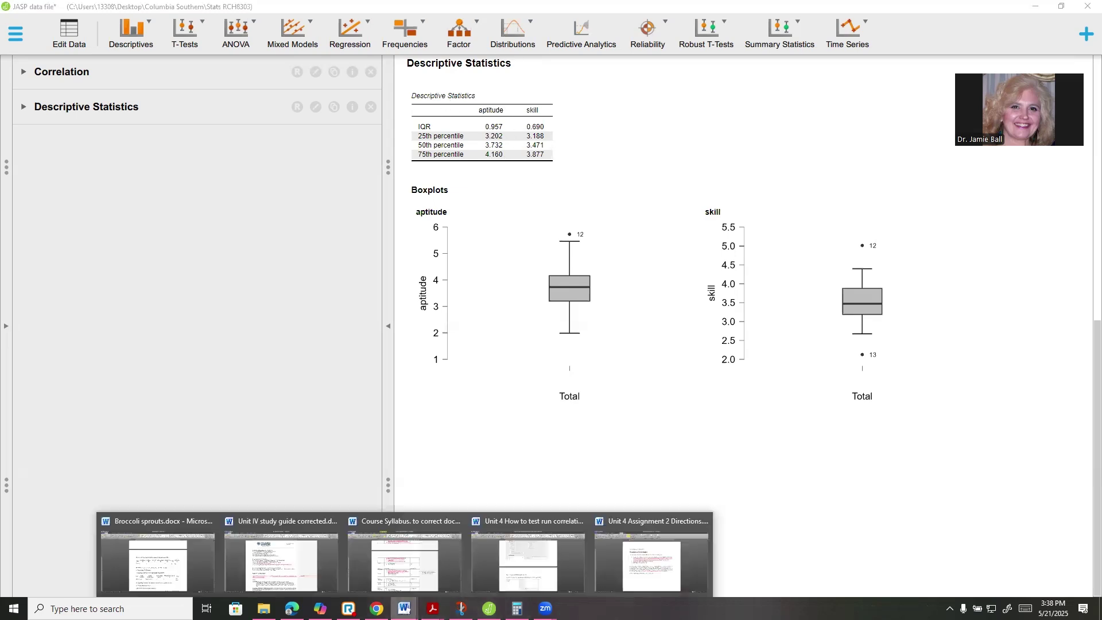
click(548, 577)
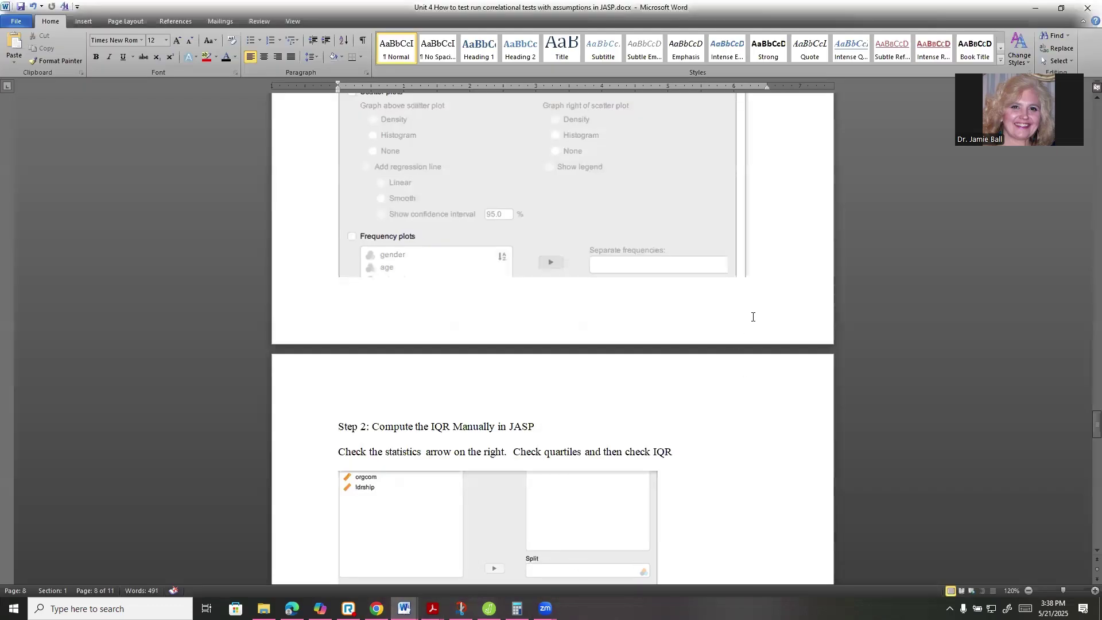
scroll(734, 377, down, 8)
scroll(734, 377, down, 4)
scroll(734, 377, down, 6)
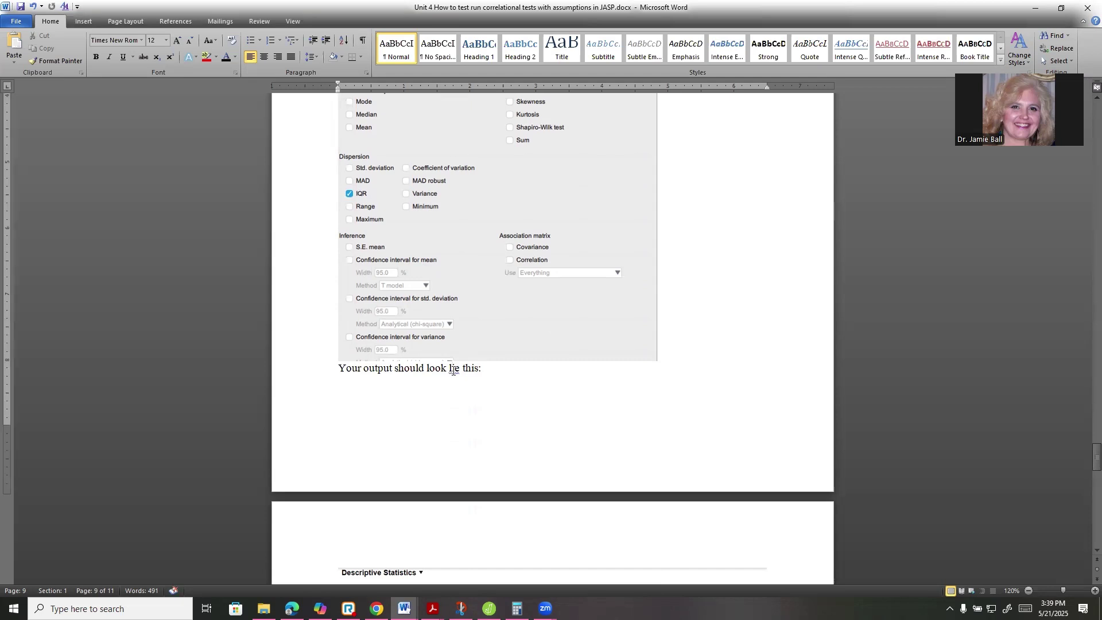
click(454, 370)
text(k)
scroll(447, 428, down, 8)
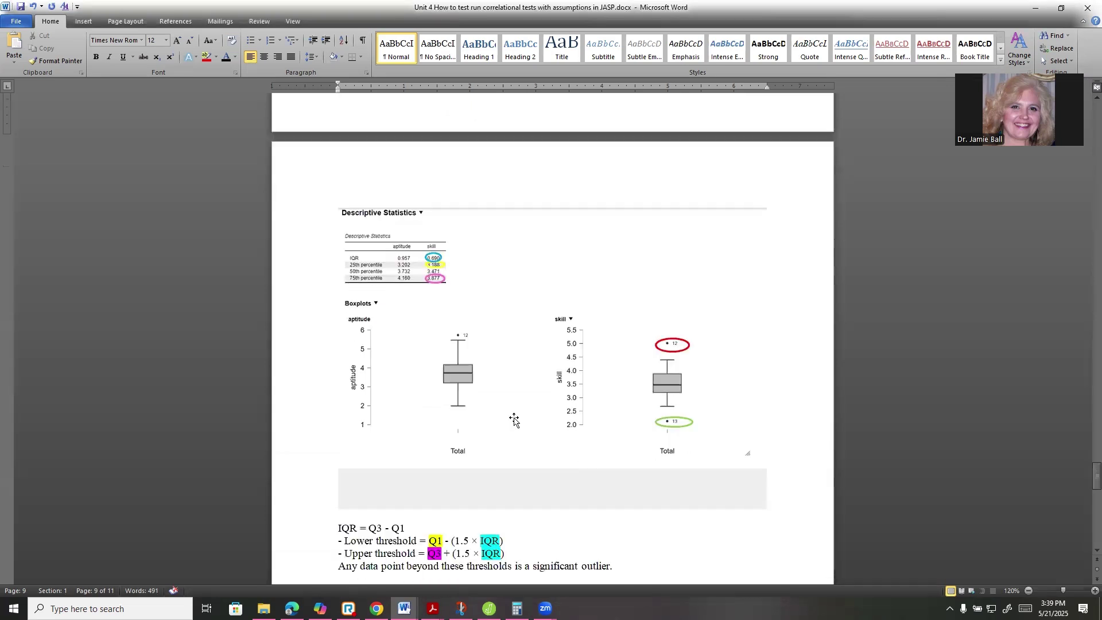
Examine the IQR outlier threshold formulas and the worked skill example in the guide, selecting the upper threshold result.
scroll(652, 438, down, 3)
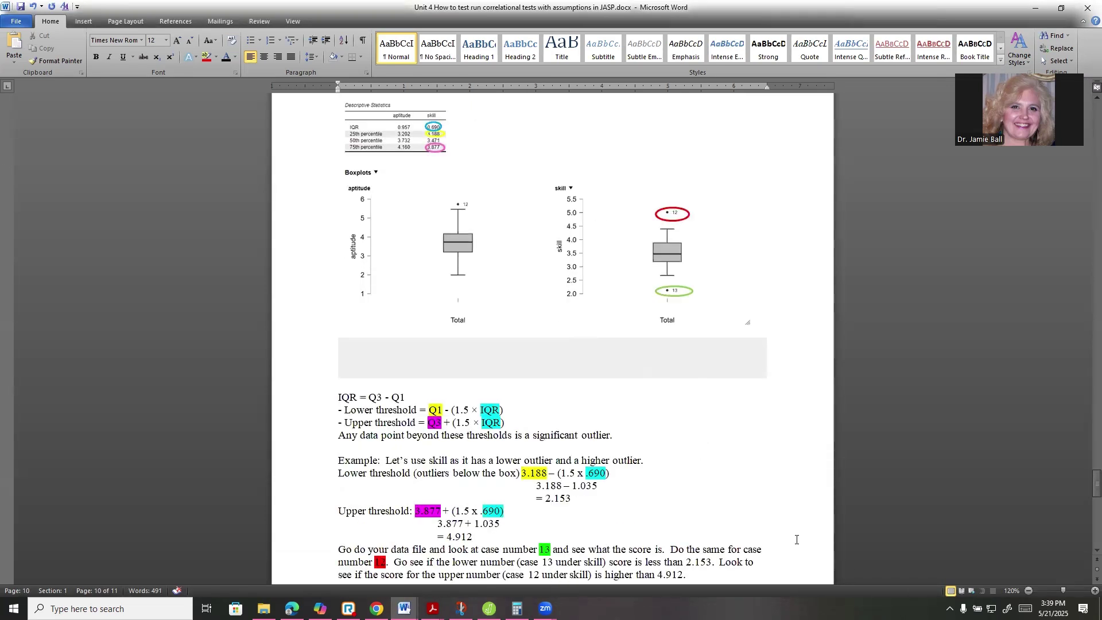
click(1095, 590)
click(1095, 590)
scroll(793, 457, down, 3)
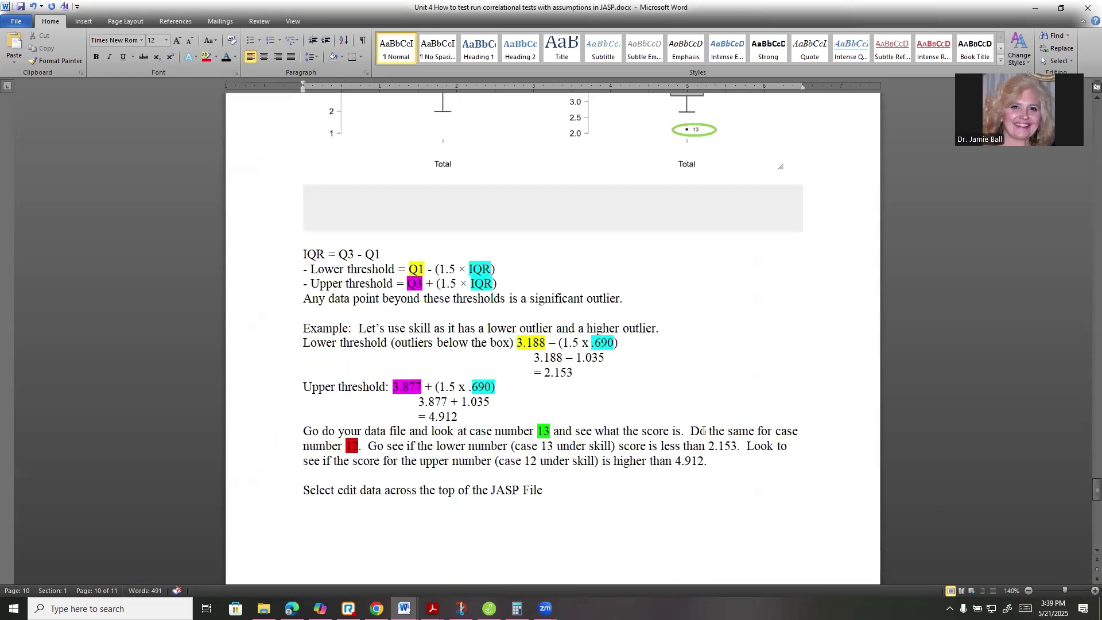
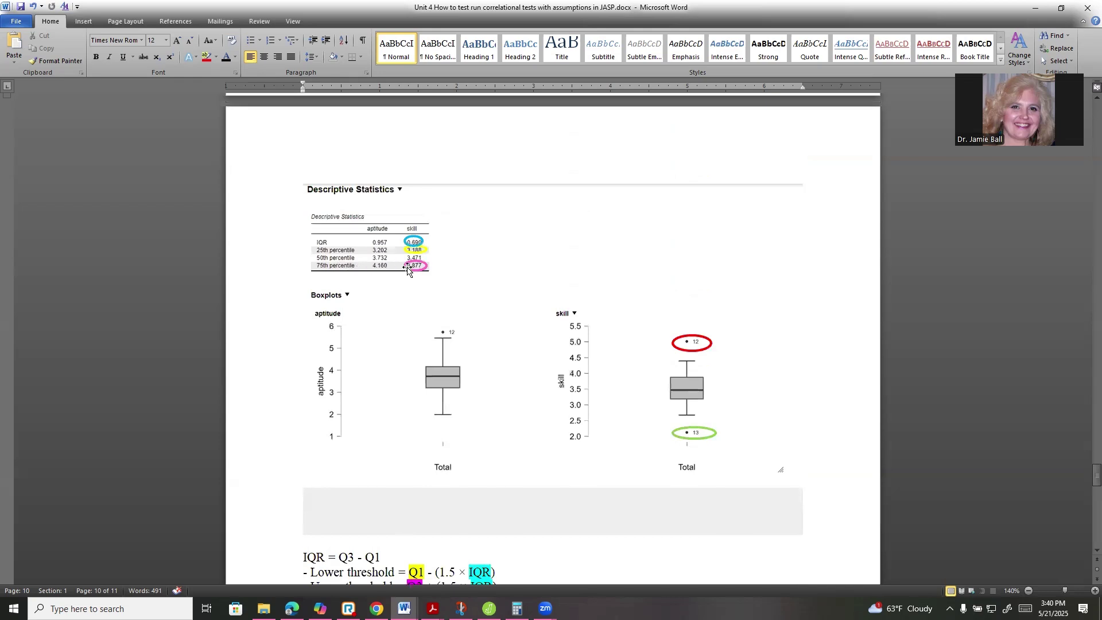
scroll(503, 327, down, 5)
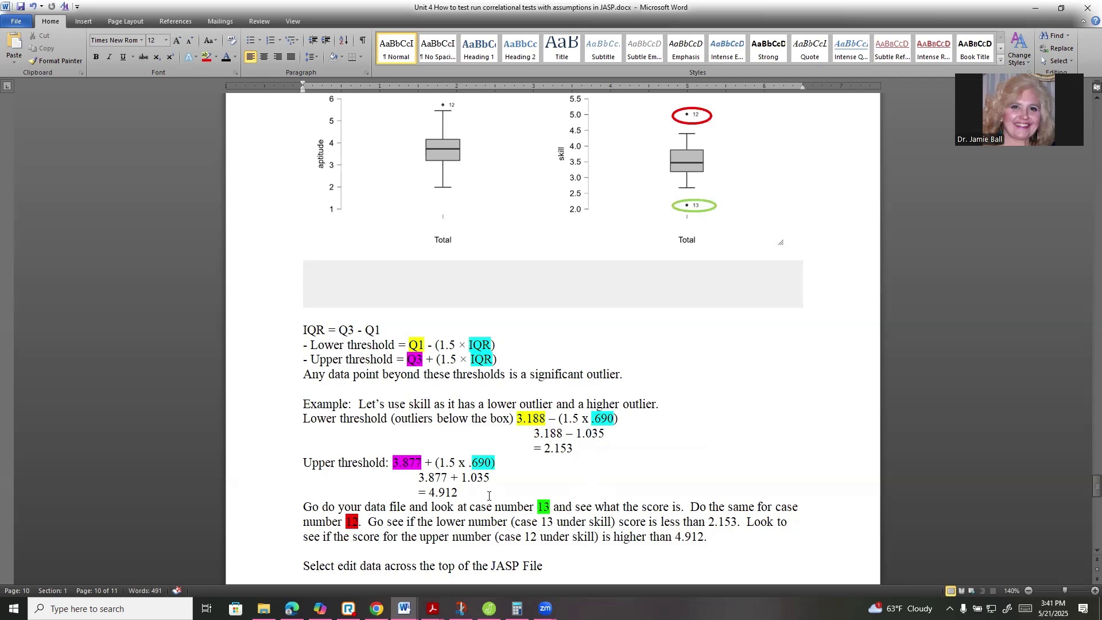
drag(429, 493, 465, 493)
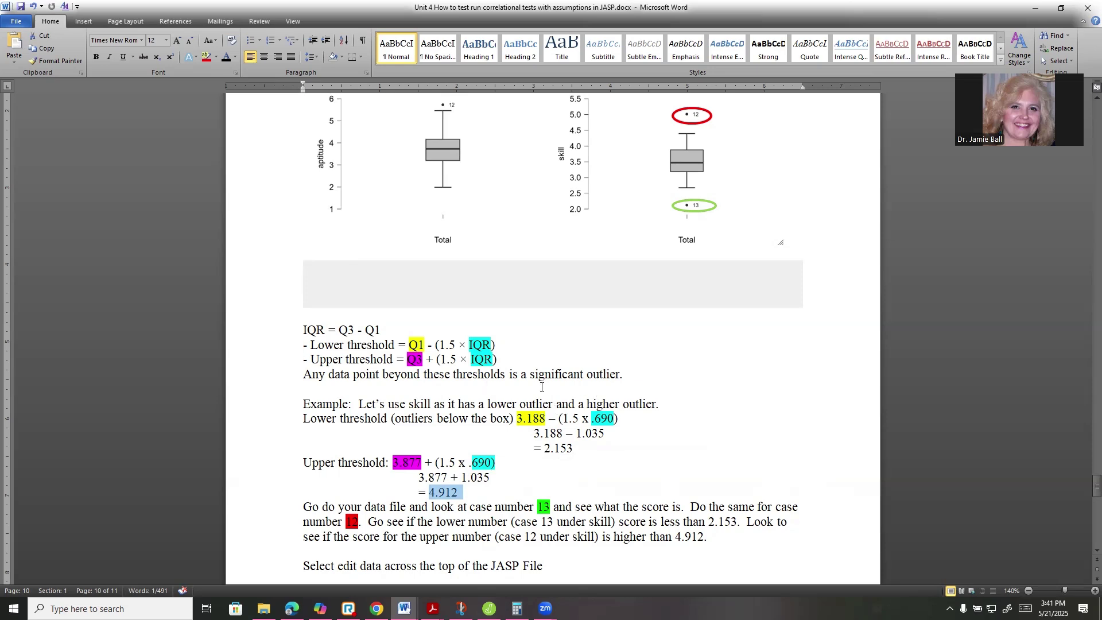
scroll(542, 387, down, 3)
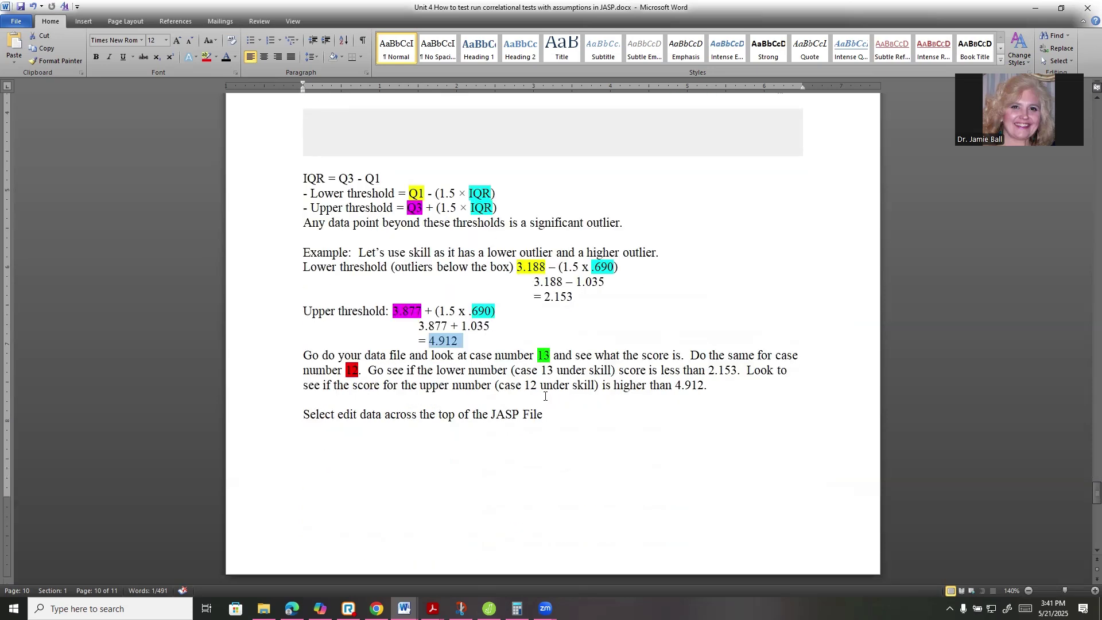
Find the annotated JASP data table in the guide and examine the circled skill scores of cases 12 and 13.
scroll(544, 397, down, 8)
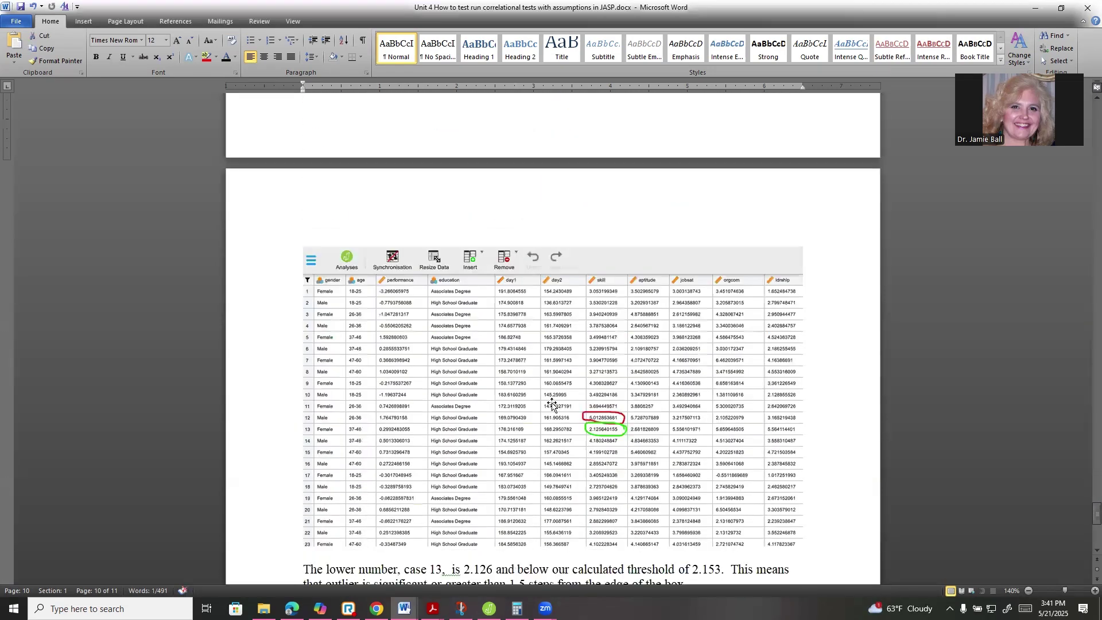
scroll(553, 405, down, 2)
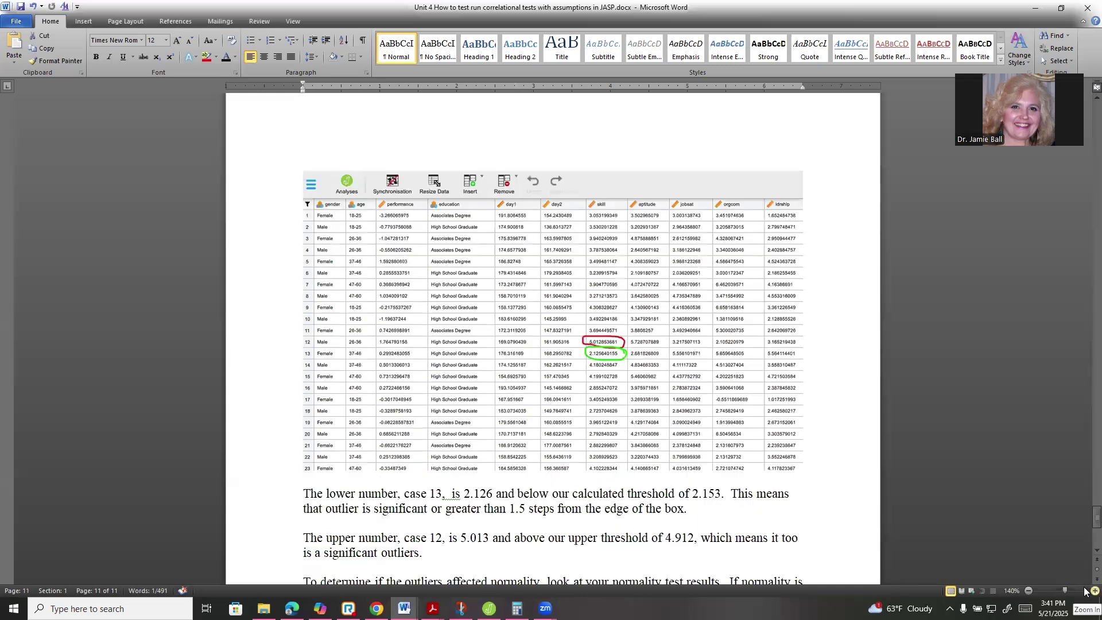
click(1096, 592)
double_click(1095, 591)
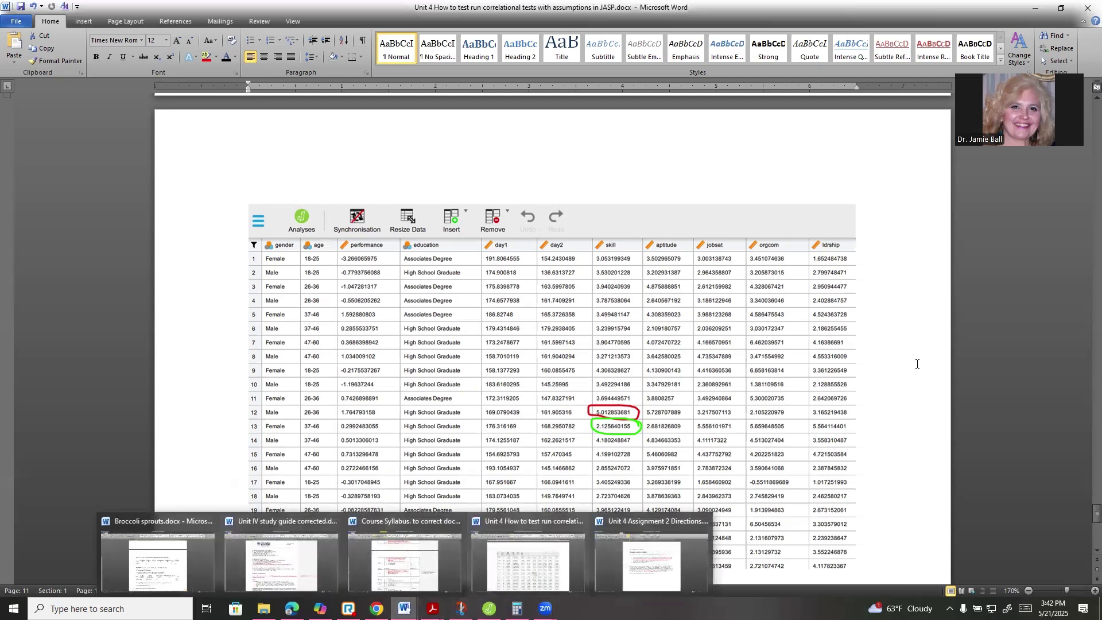
Compare the skill scores of cases 12 and 13 with the calculated thresholds and read the guide's closing explanation on outliers and normality.
scroll(838, 331, up, 8)
scroll(839, 332, up, 1)
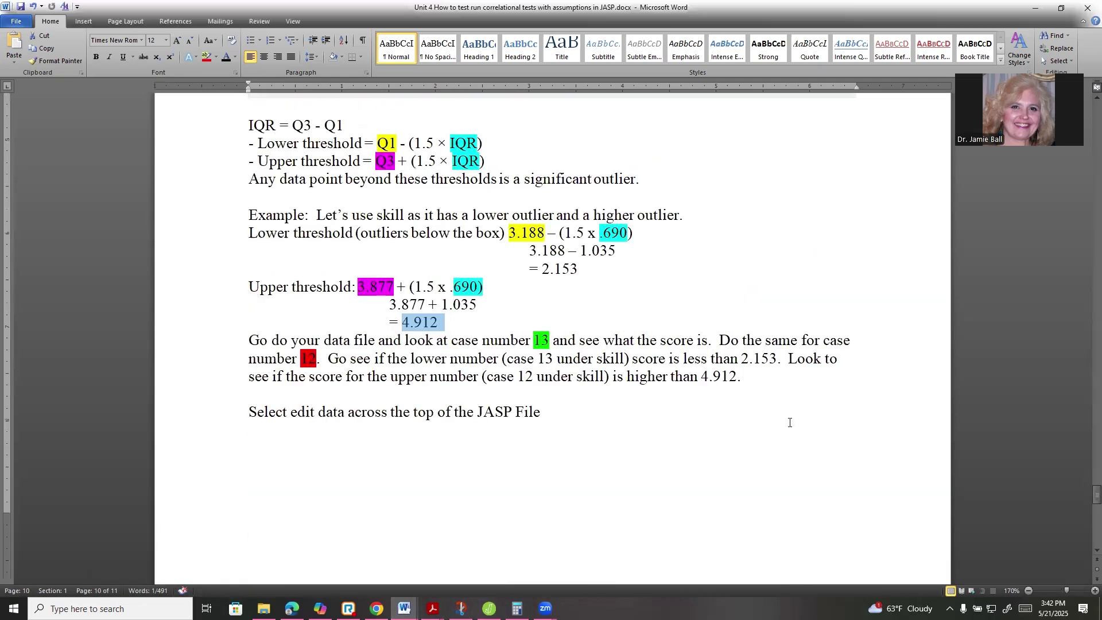
scroll(681, 503, down, 7)
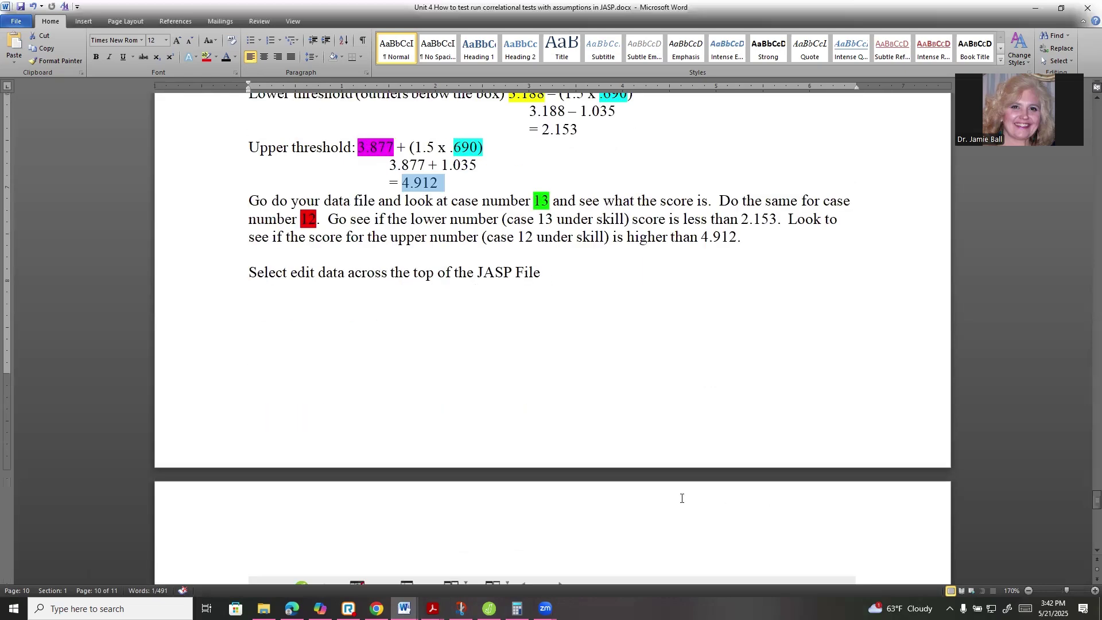
scroll(666, 508, down, 3)
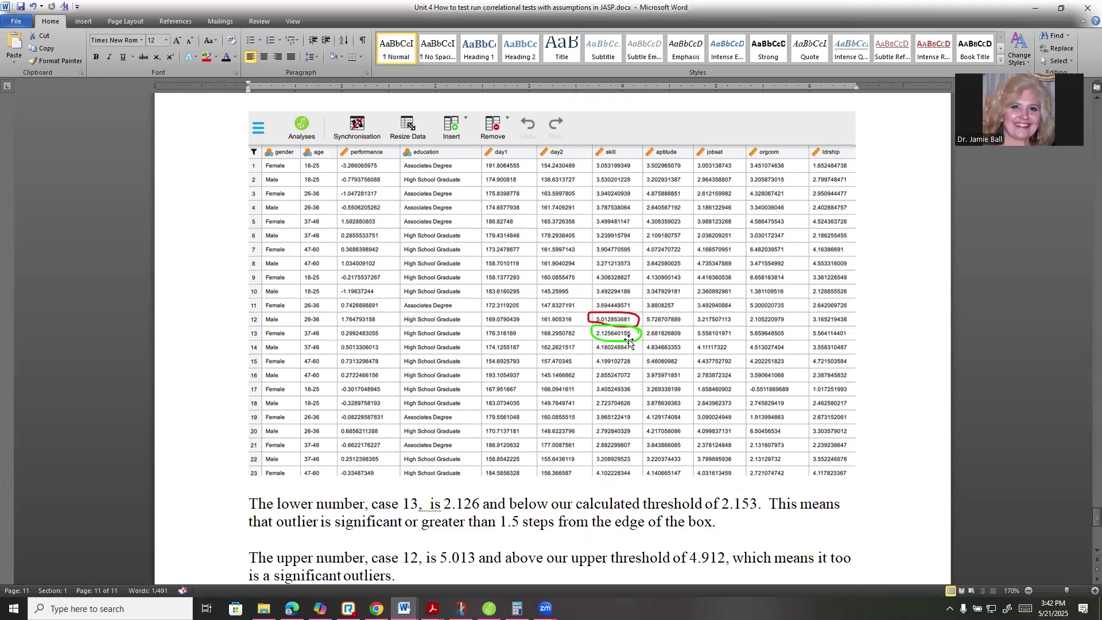
scroll(623, 338, up, 5)
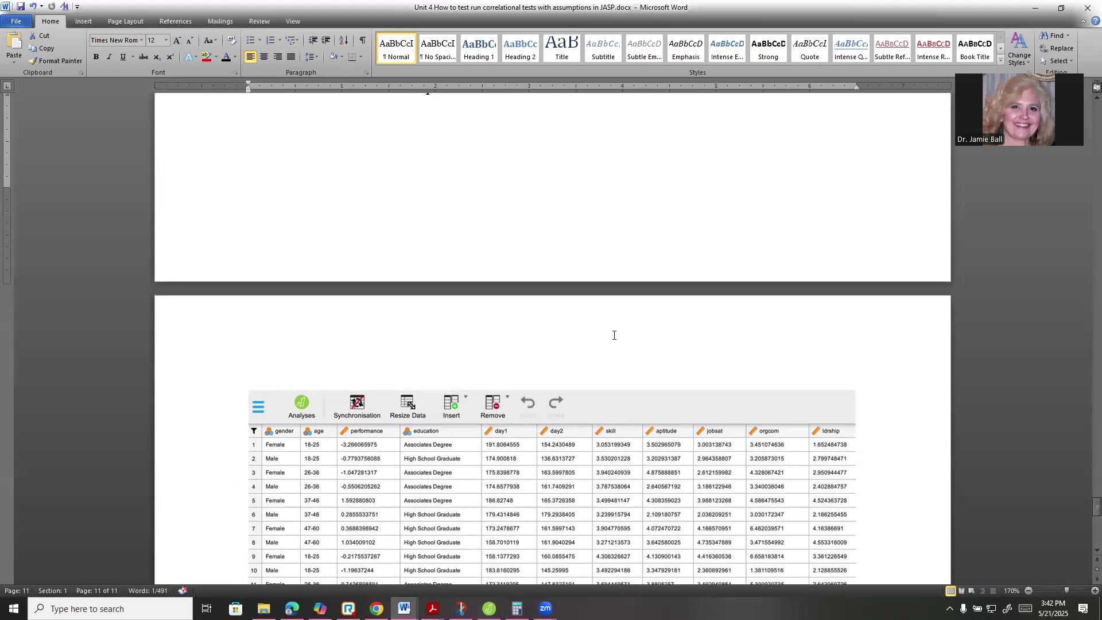
scroll(614, 335, up, 3)
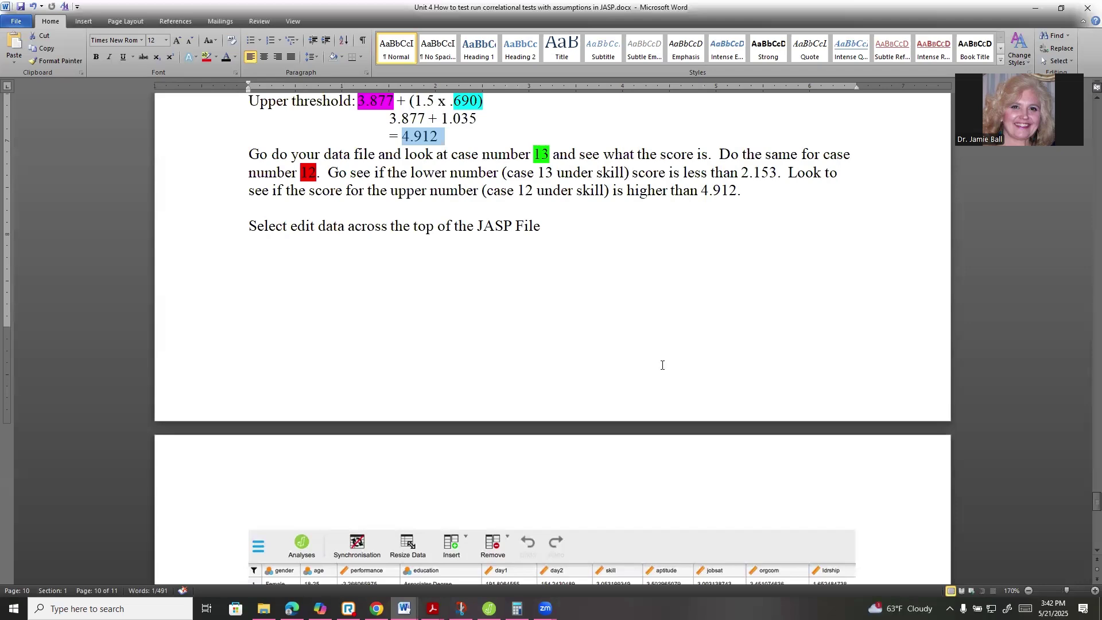
scroll(672, 437, up, 1)
scroll(680, 459, down, 5)
scroll(681, 459, down, 8)
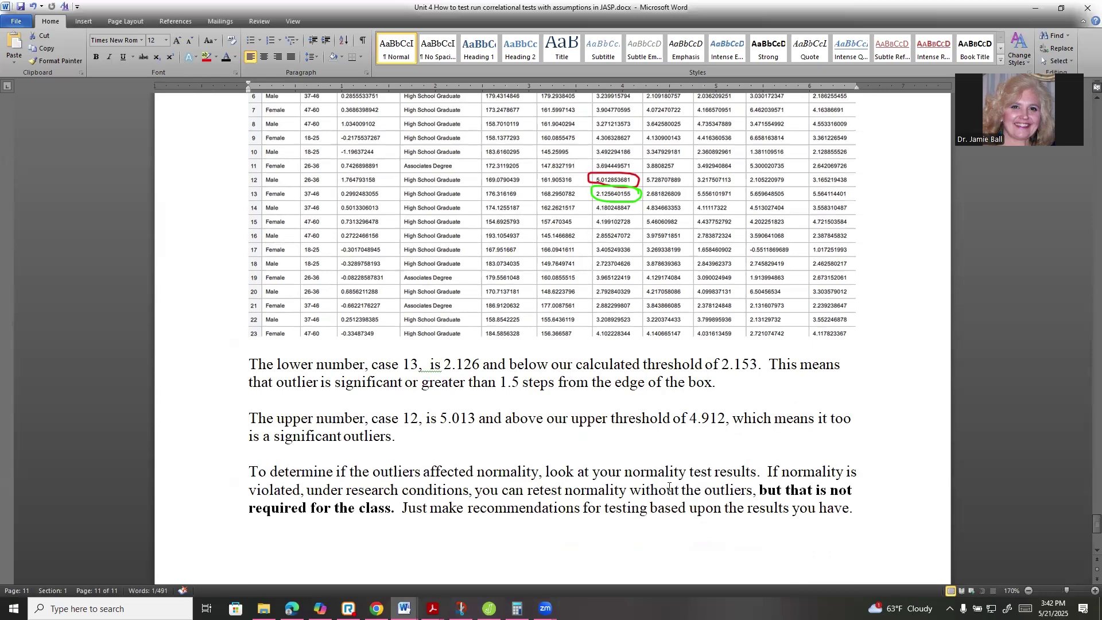
Switch to JASP and expand the Correlation analysis to review its Shapiro-Wilk normality check and scatter plot.
click(489, 609)
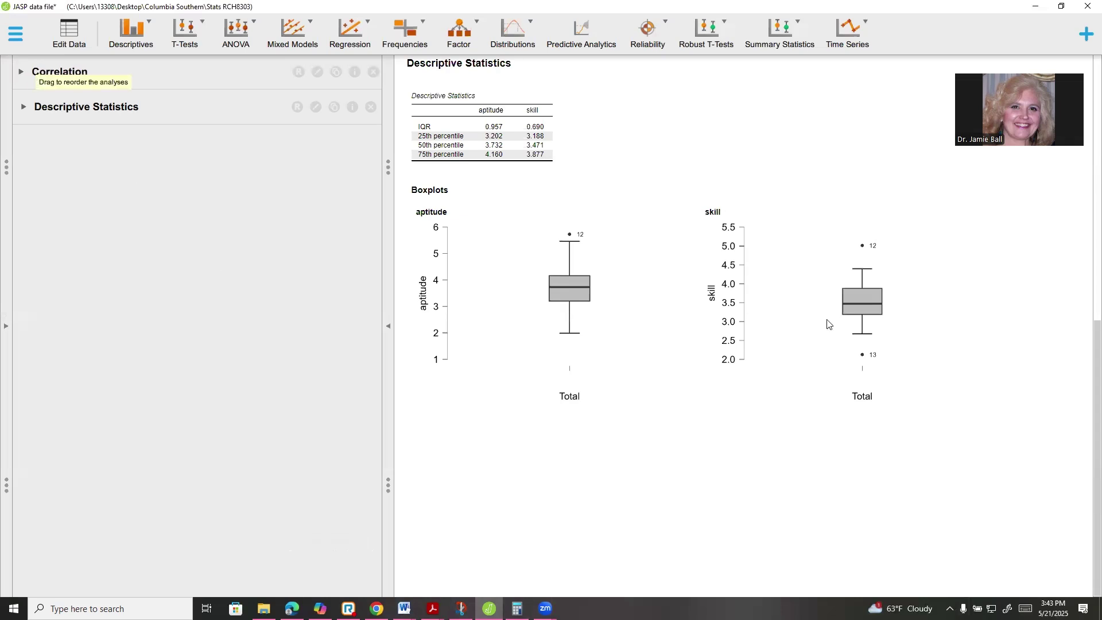
click(87, 72)
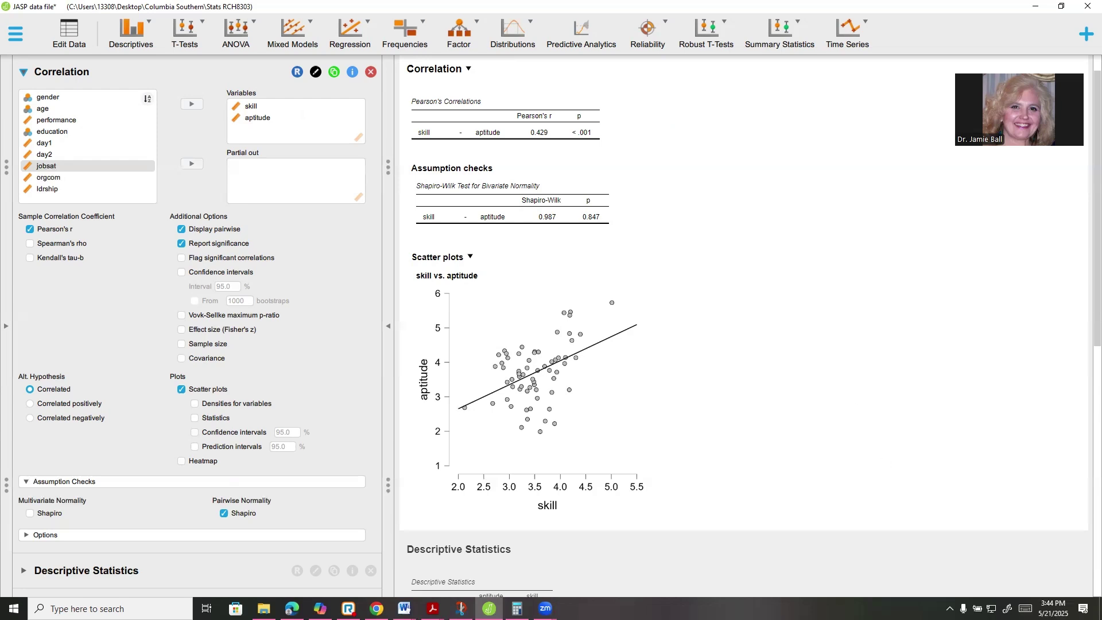
Switch back to the Unit 4 correlation guide in Word and delete the extra space before "is" in the sentence about case 13.
mouse_move(404, 608)
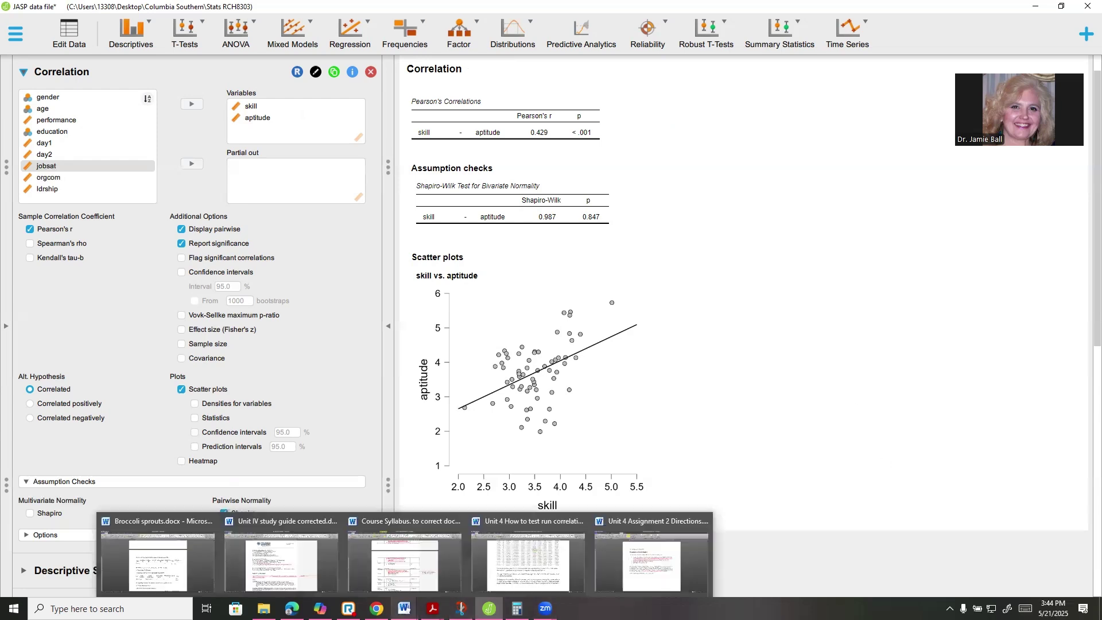
click(562, 560)
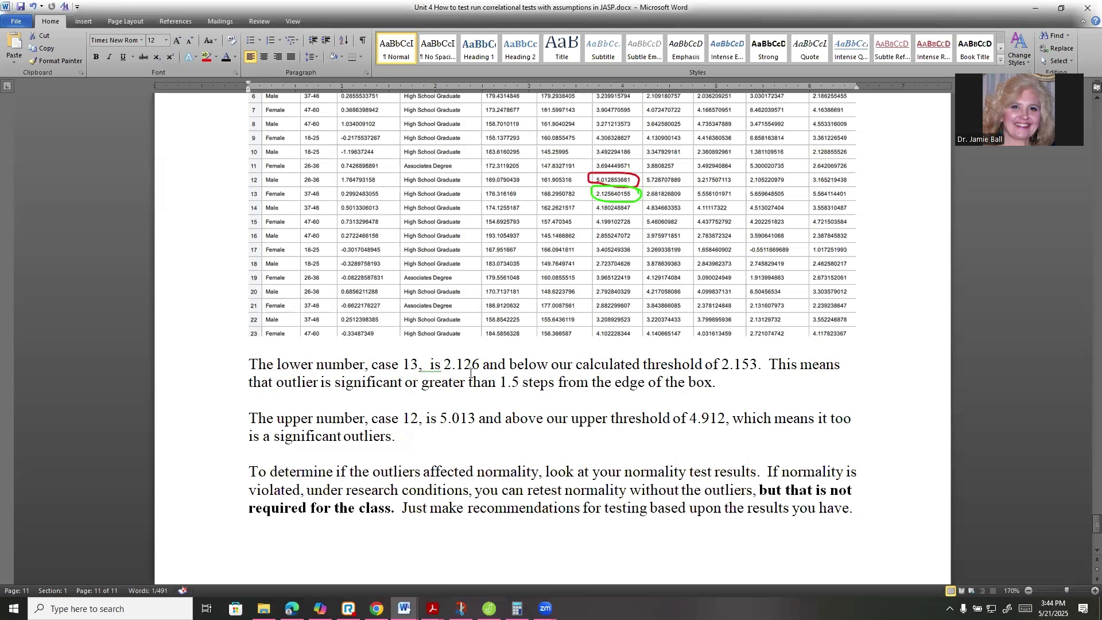
click(424, 365)
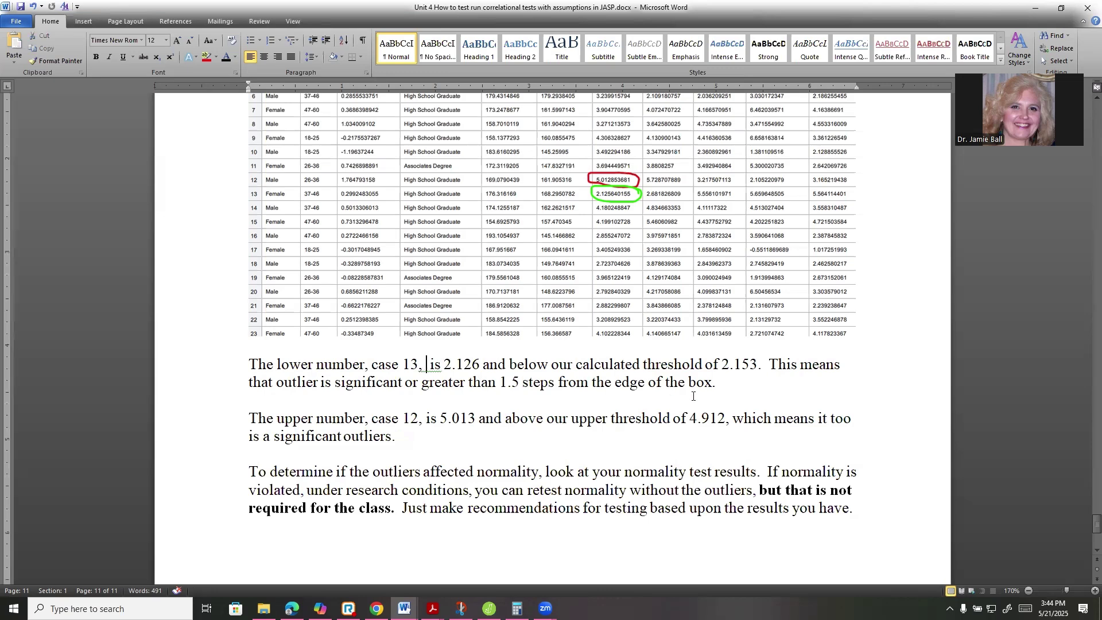
key(BackSpace)
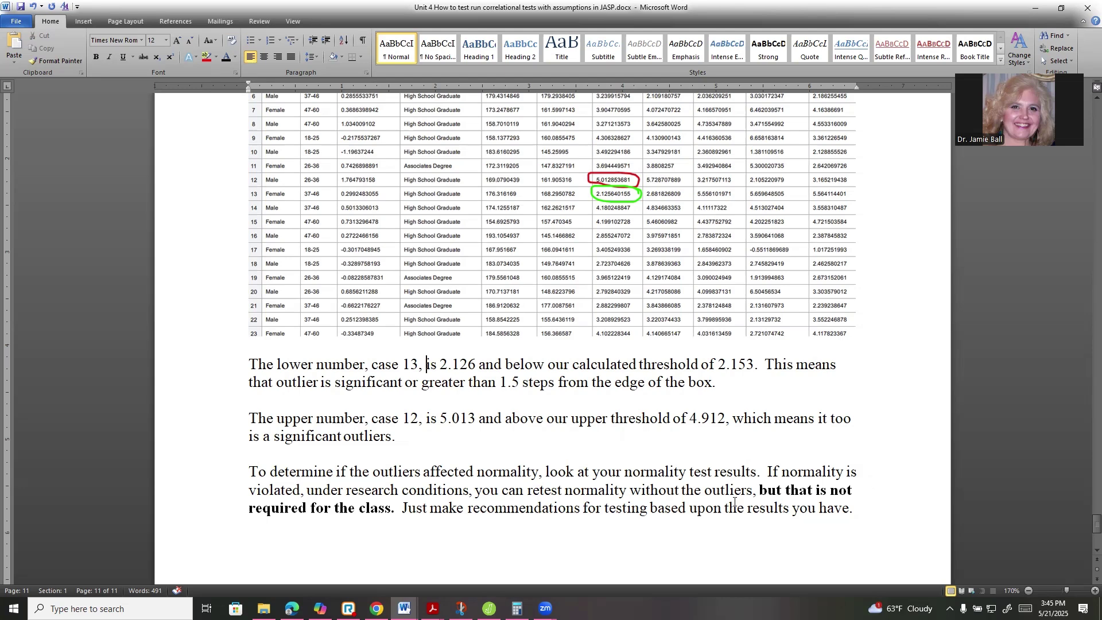
scroll(574, 515, down, 3)
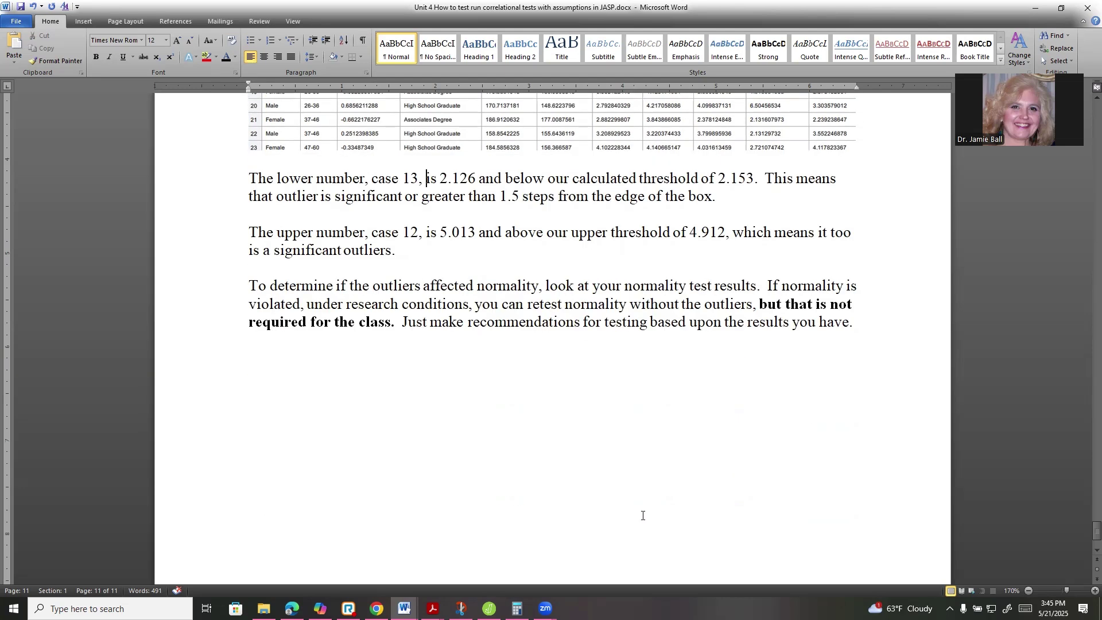